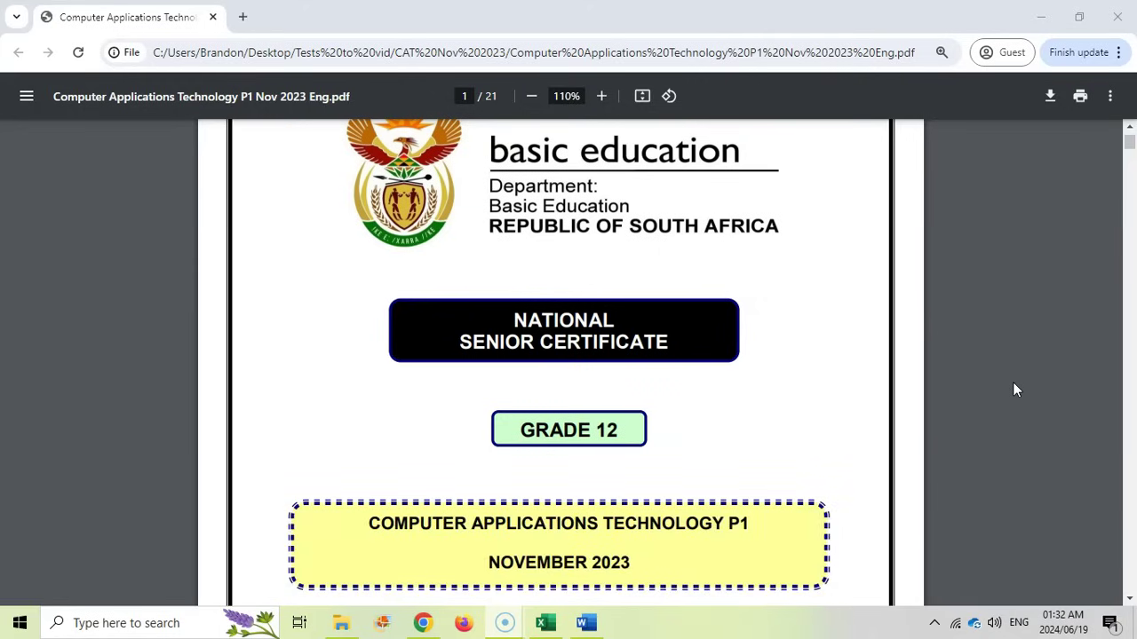
Go to Question 7.1 on page 16 of the exam paper and read the logo instructions and notes.
{"action": "left_click", "coordinate": [957, 393]}
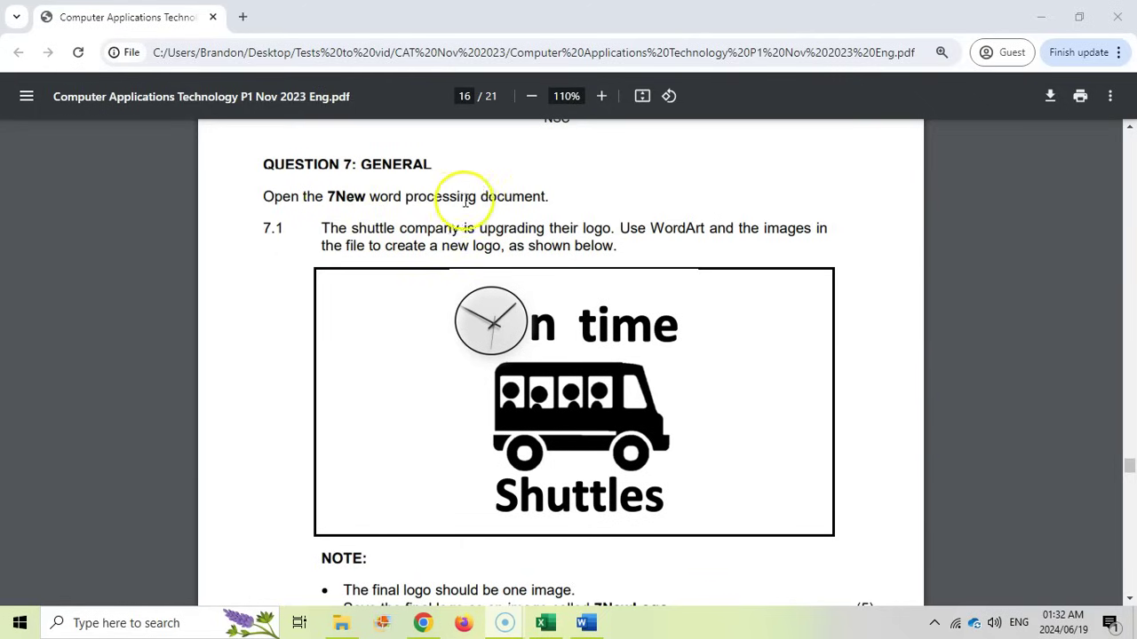
{"action": "mouse_move", "coordinate": [591, 625]}
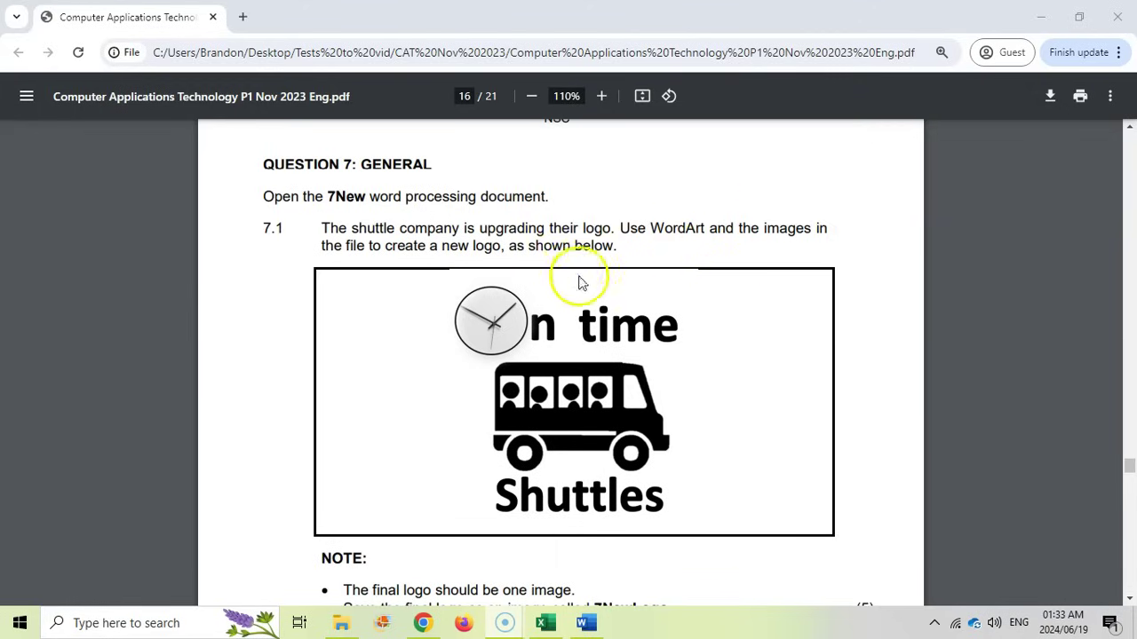
{"action": "scroll", "coordinate": [593, 305], "scroll_direction": "down", "scroll_amount": 1}
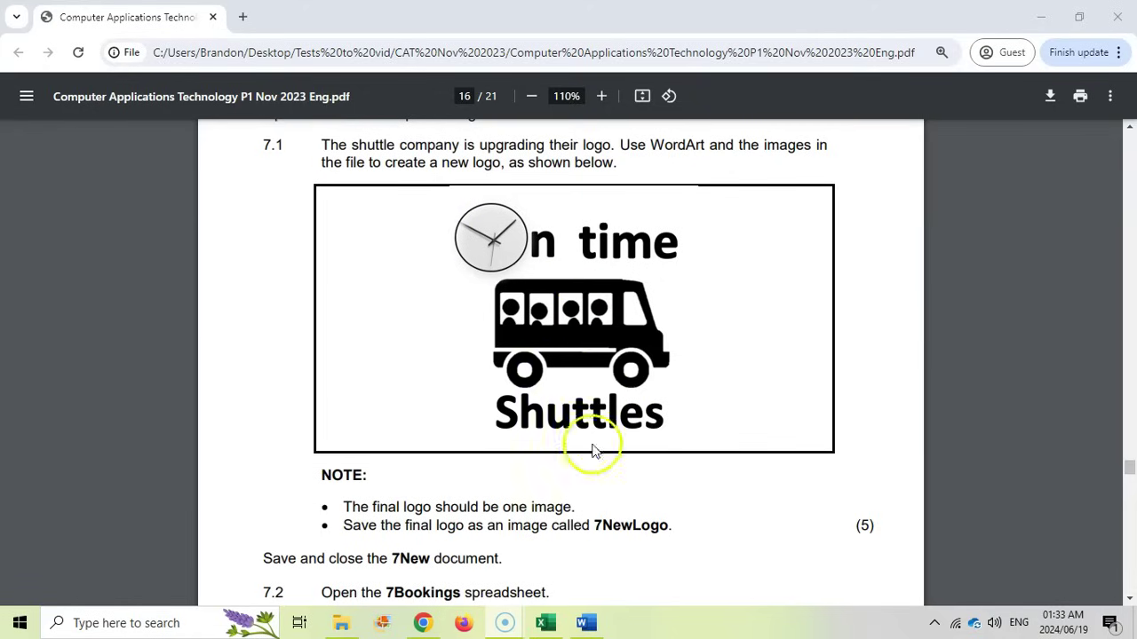
Switch to the 7New document in Word, move the clock picture up and toward the page's middle, and check the sample logo in Chrome.
{"action": "left_click", "coordinate": [589, 624]}
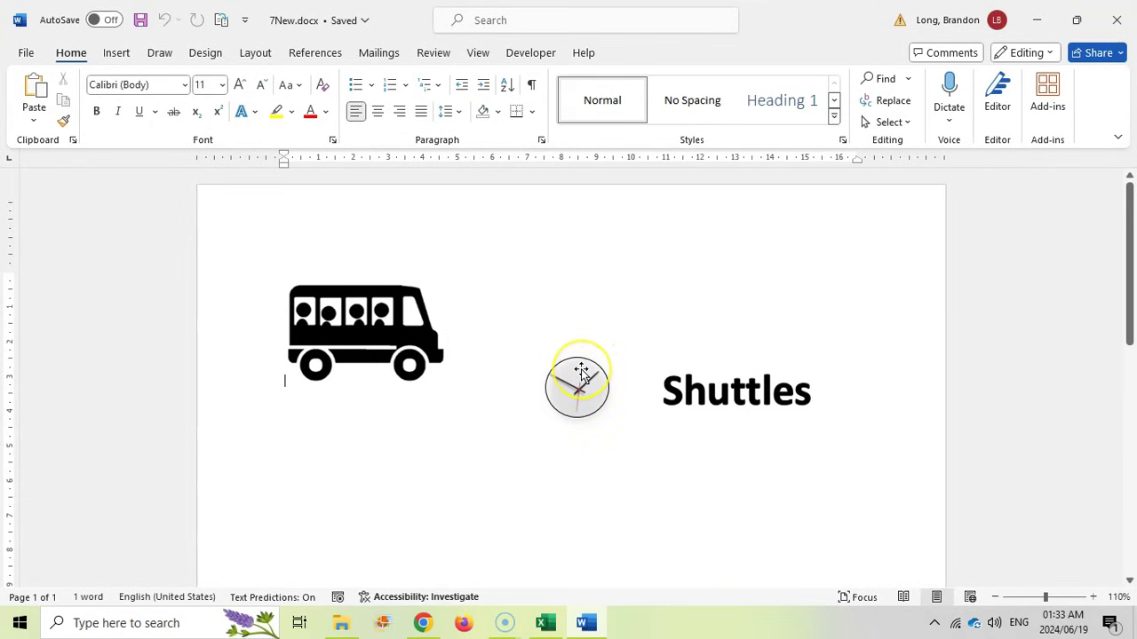
{"action": "left_click_drag", "start_coordinate": [581, 371], "coordinate": [452, 203]}
{"action": "key", "text": "alt+Tab"}
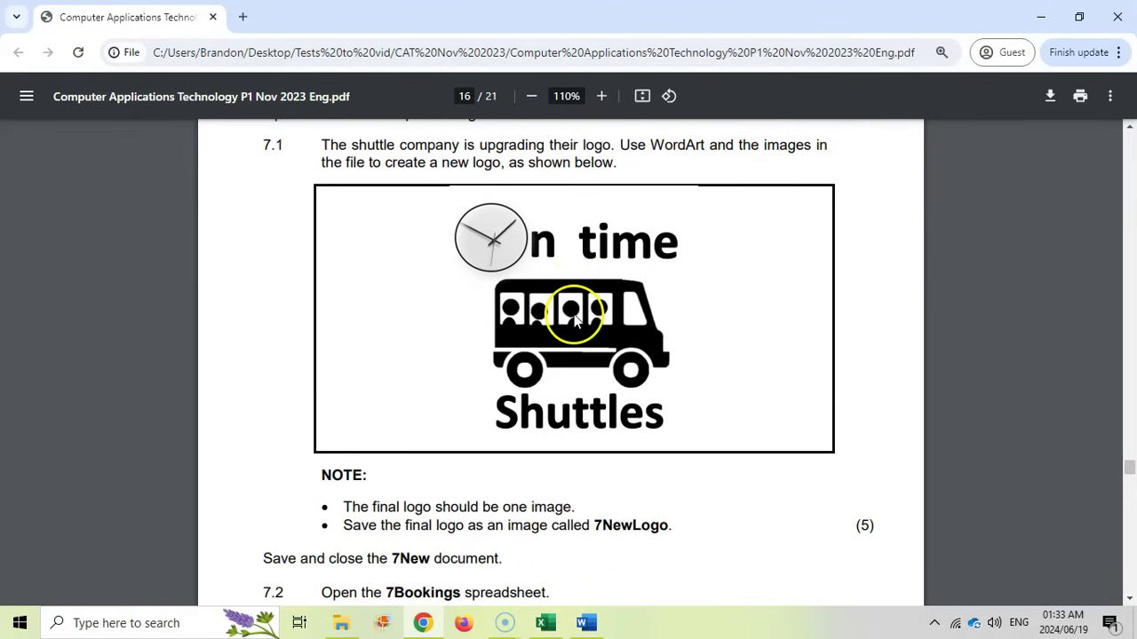
Return to Word, set the bus picture's text wrapping to Tight, and place the bus directly below the clock.
{"action": "left_click", "coordinate": [593, 627]}
{"action": "left_click", "coordinate": [599, 336]}
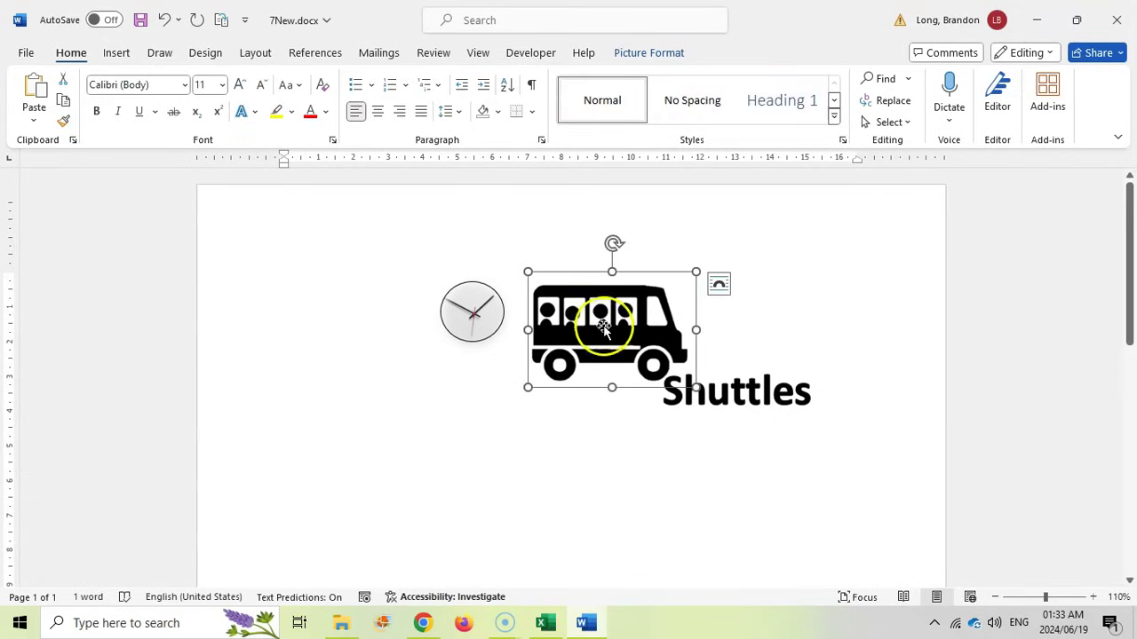
{"action": "left_click_drag", "start_coordinate": [603, 329], "coordinate": [503, 441]}
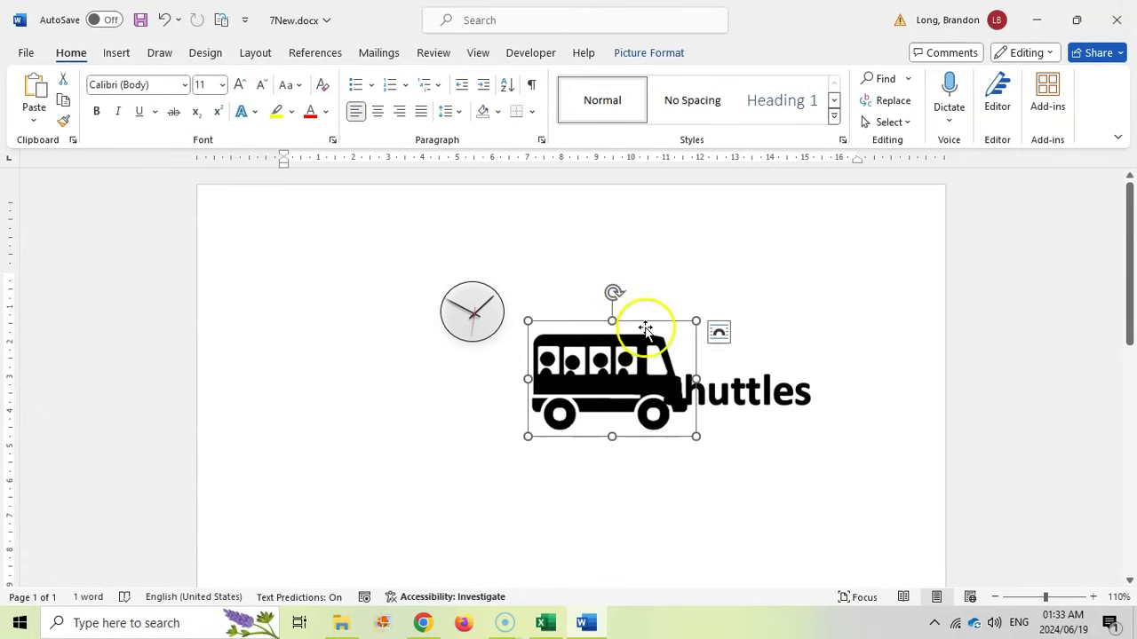
{"action": "left_click", "coordinate": [648, 55]}
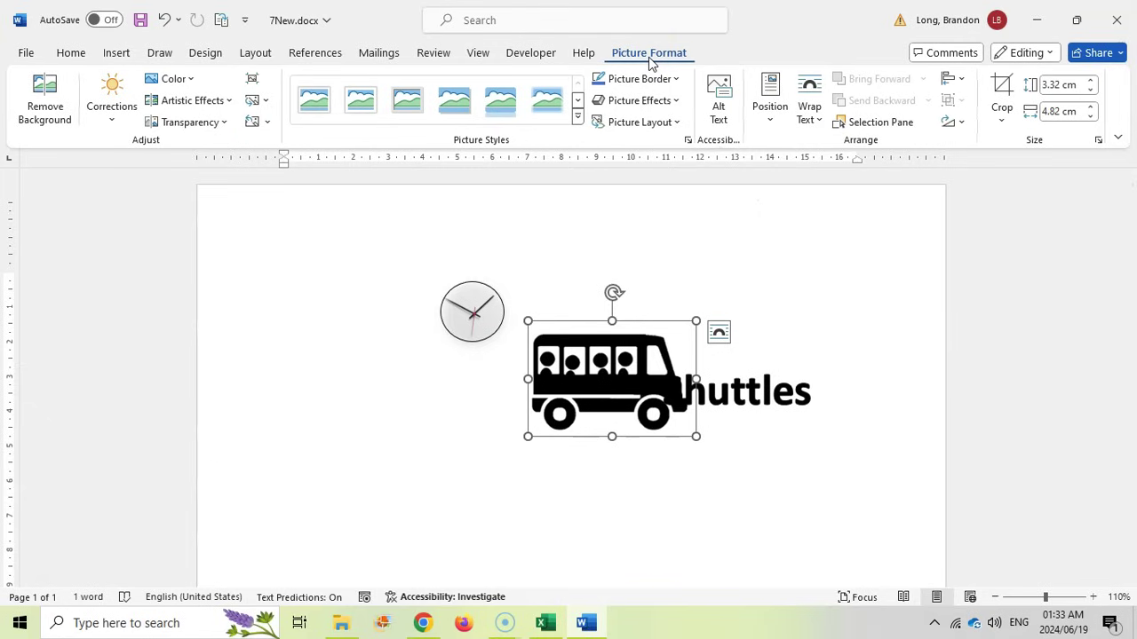
{"action": "left_click", "coordinate": [819, 123]}
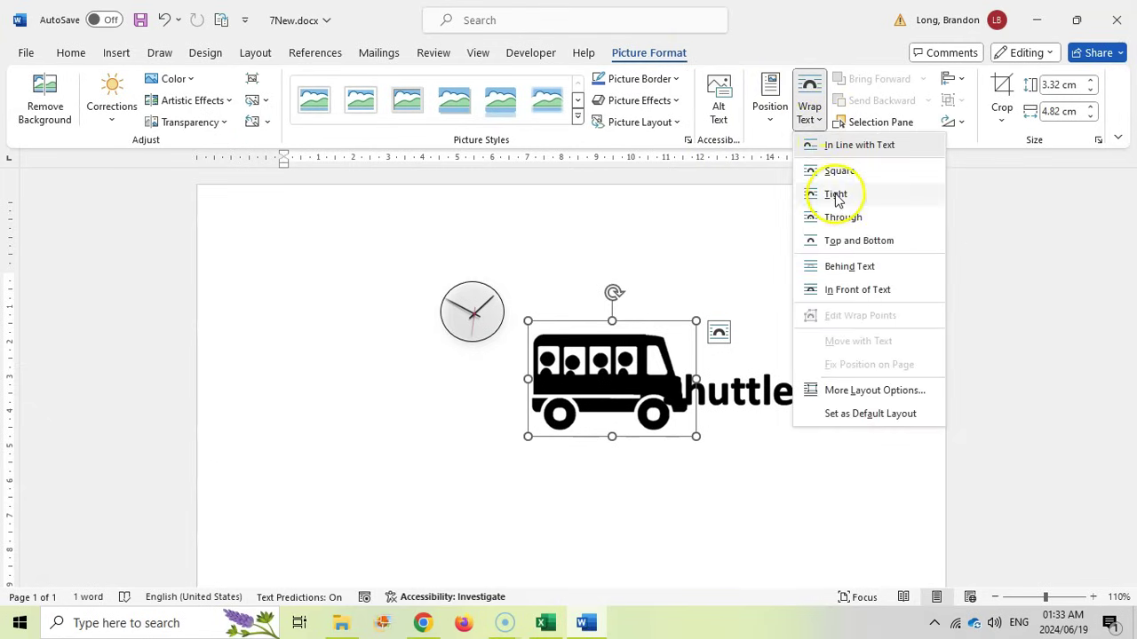
{"action": "left_click", "coordinate": [845, 193]}
{"action": "left_click_drag", "start_coordinate": [634, 347], "coordinate": [542, 383]}
Move the Shuttles text directly beneath the bus and compare the arrangement with the sample logo in the exam paper.
{"action": "left_click", "coordinate": [728, 373]}
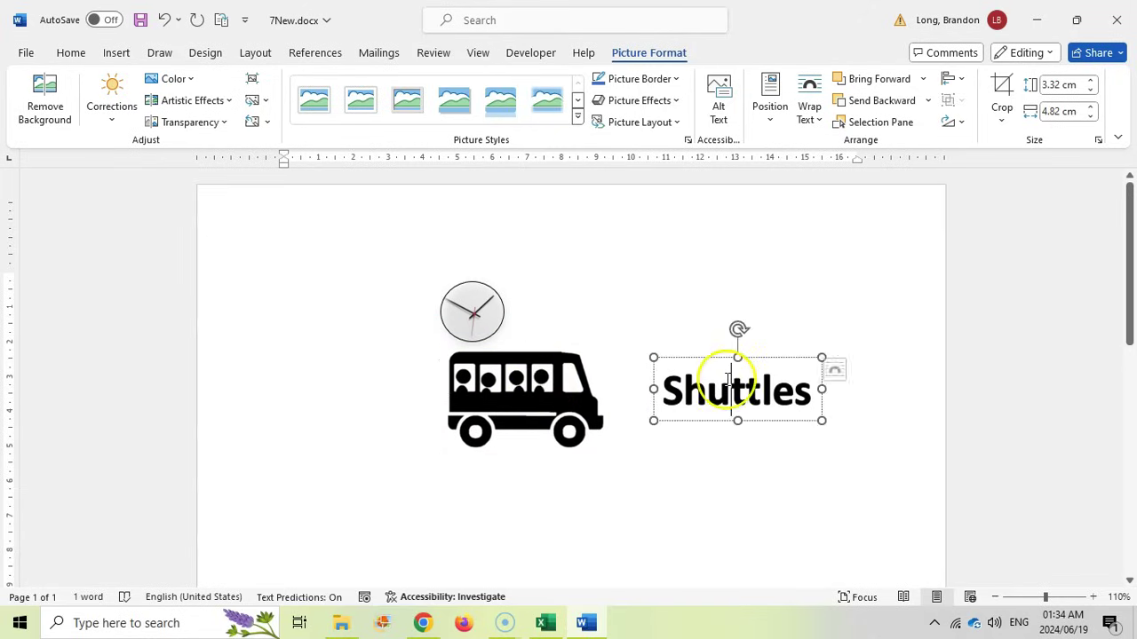
{"action": "left_click_drag", "start_coordinate": [767, 357], "coordinate": [544, 437]}
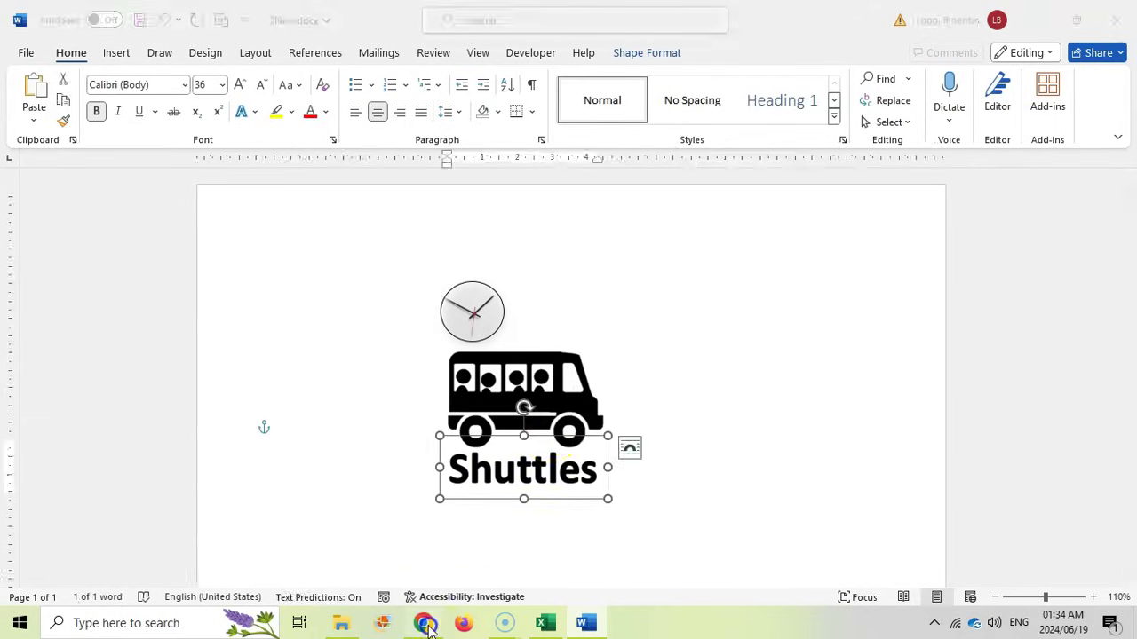
{"action": "left_click", "coordinate": [425, 624]}
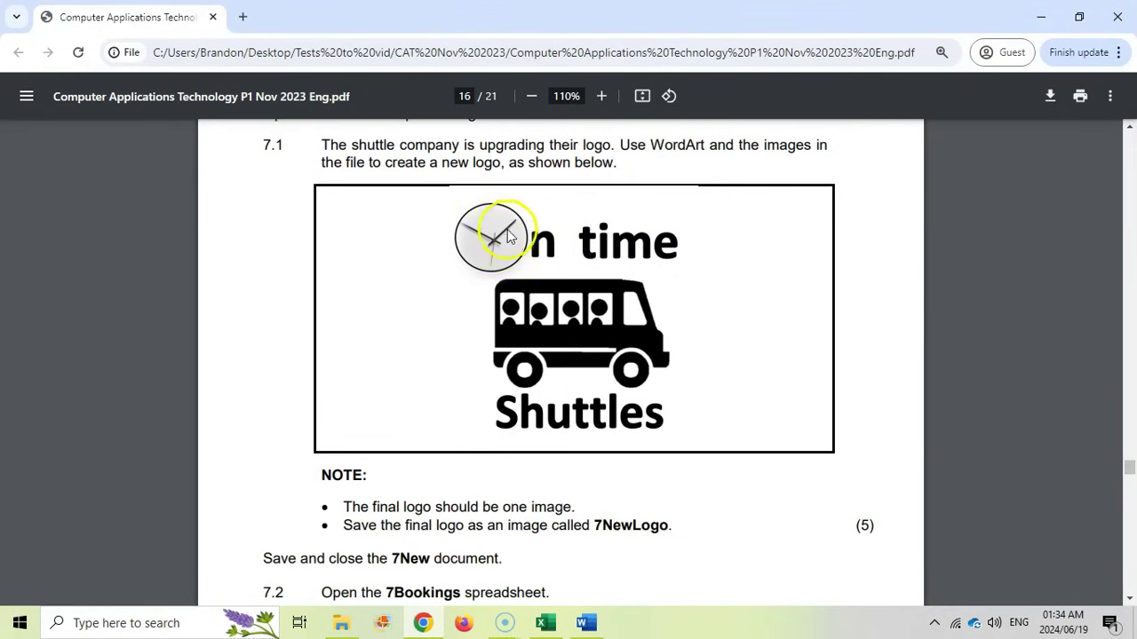
{"action": "left_click", "coordinate": [586, 624]}
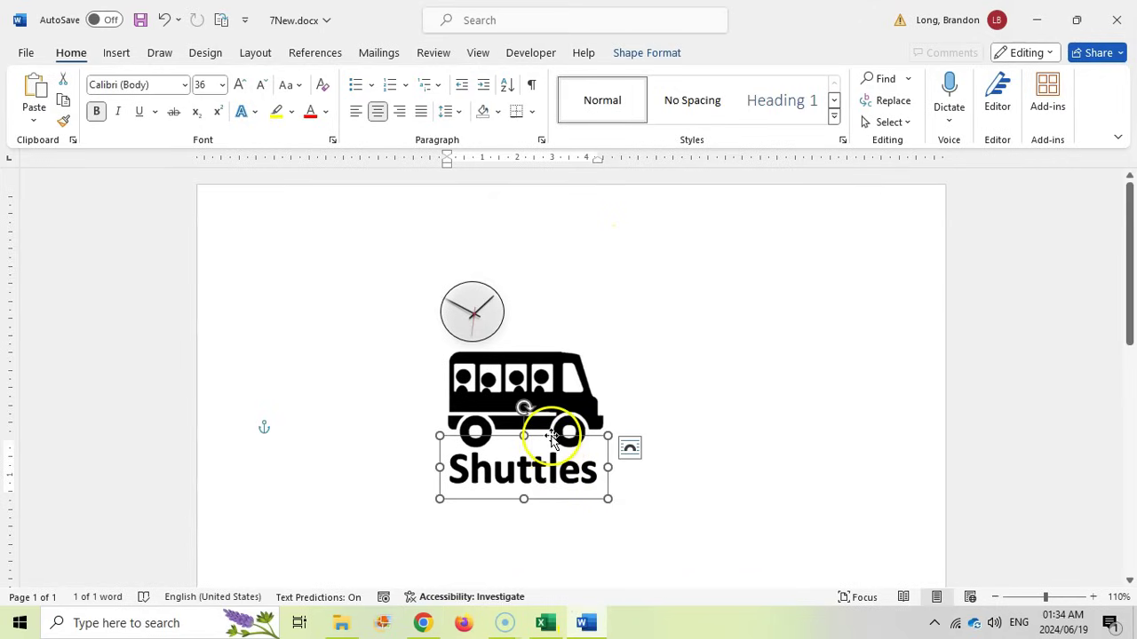
Duplicate the Shuttles text box, place the copy beside the clock, and change its text to "n time".
{"action": "left_click", "coordinate": [753, 449]}
{"action": "left_click", "coordinate": [34, 93]}
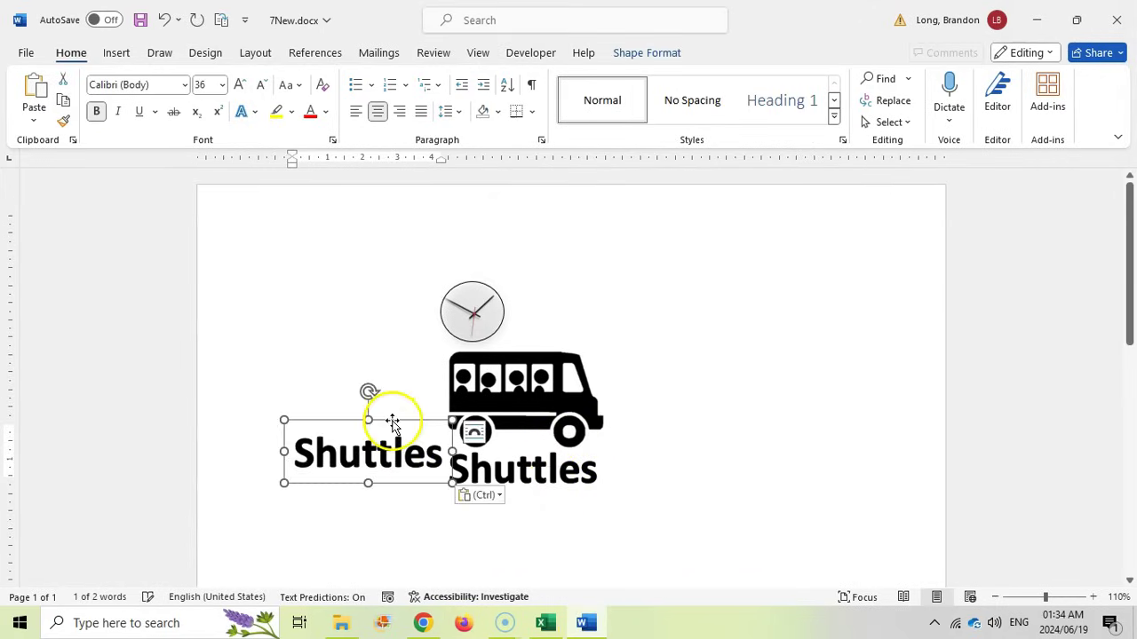
{"action": "left_click_drag", "start_coordinate": [392, 423], "coordinate": [676, 293]}
{"action": "left_click_drag", "start_coordinate": [582, 322], "coordinate": [749, 317]}
{"action": "type", "text": "N time"}
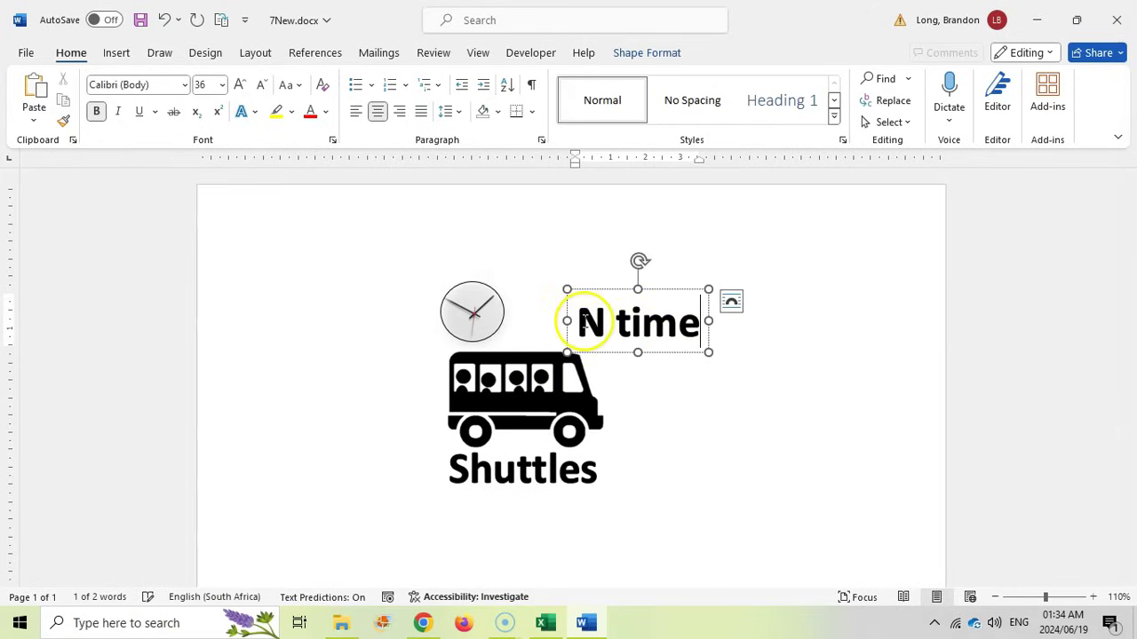
{"action": "left_click_drag", "start_coordinate": [578, 321], "coordinate": [606, 321]}
{"action": "type", "text": "n"}
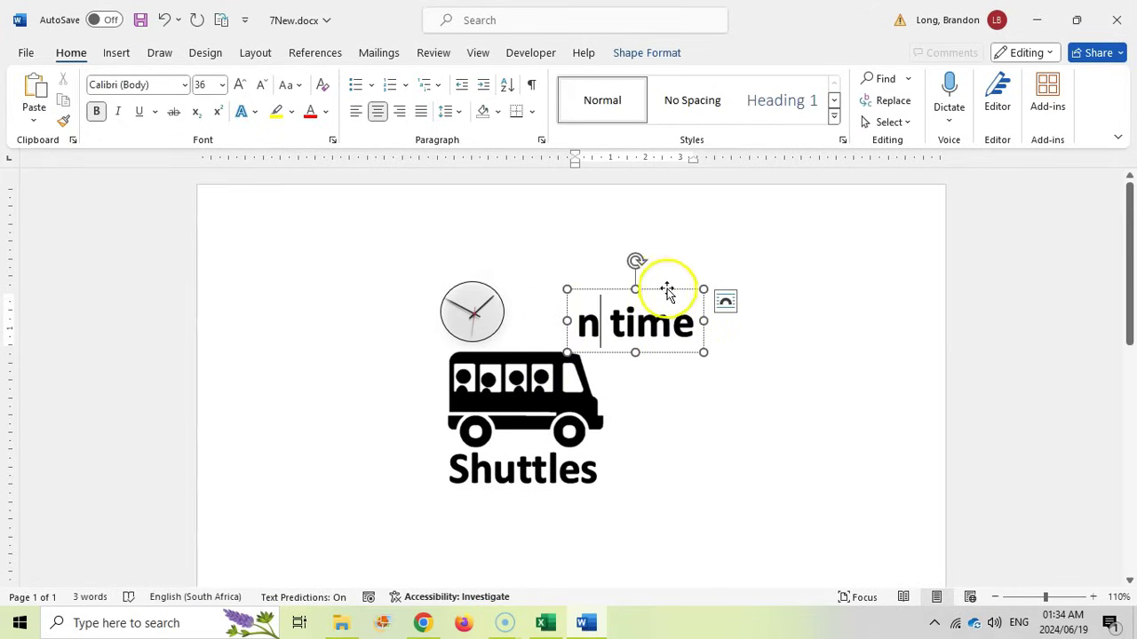
Place "n time" right against the clock and level with it, and shift the bus and Shuttles text to centre them beneath that line.
{"action": "left_click_drag", "start_coordinate": [667, 291], "coordinate": [598, 279]}
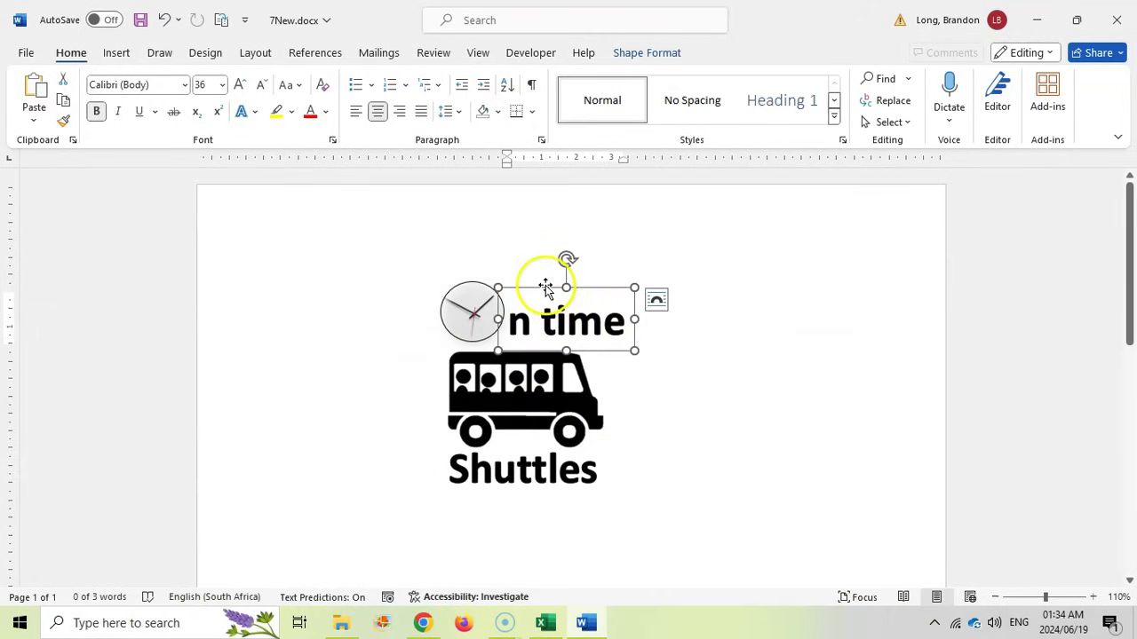
{"action": "left_click_drag", "start_coordinate": [545, 289], "coordinate": [545, 275]}
{"action": "left_click_drag", "start_coordinate": [520, 393], "coordinate": [540, 388]}
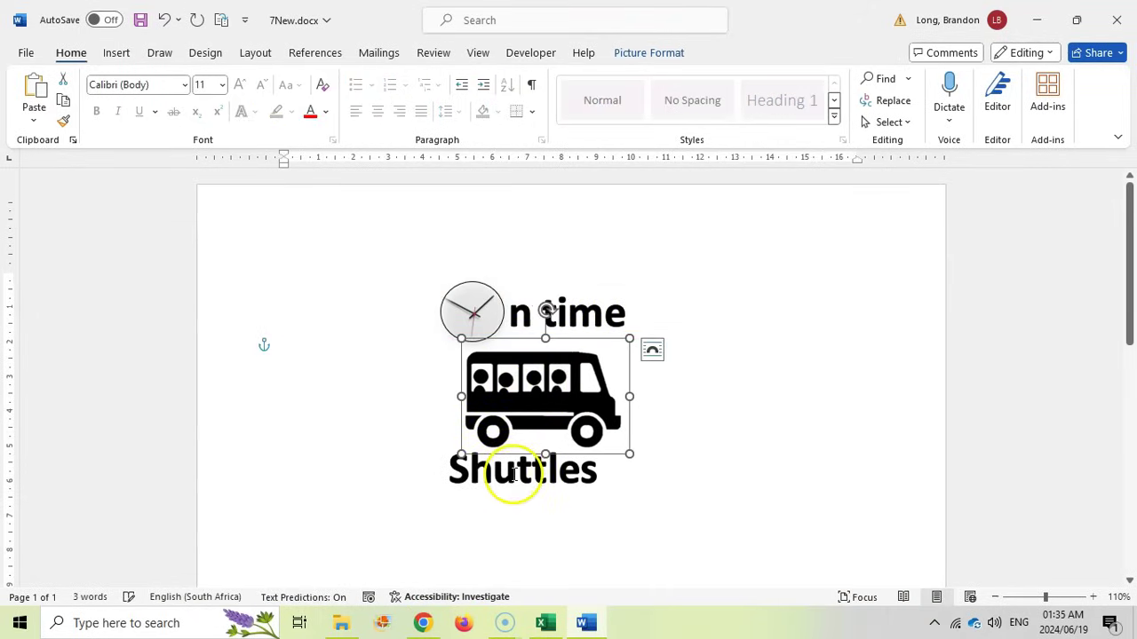
{"action": "left_click", "coordinate": [516, 466]}
{"action": "left_click_drag", "start_coordinate": [515, 433], "coordinate": [533, 434]}
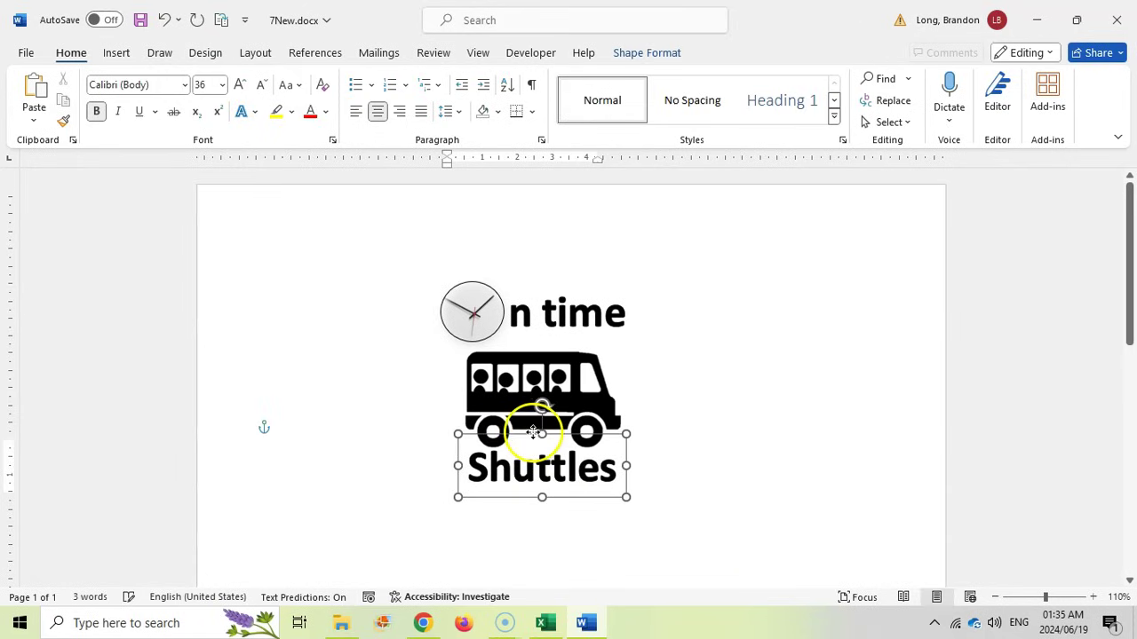
Compare the assembled logo with the exam paper's sample and read the notes on the final logo.
{"action": "mouse_move", "coordinate": [427, 624]}
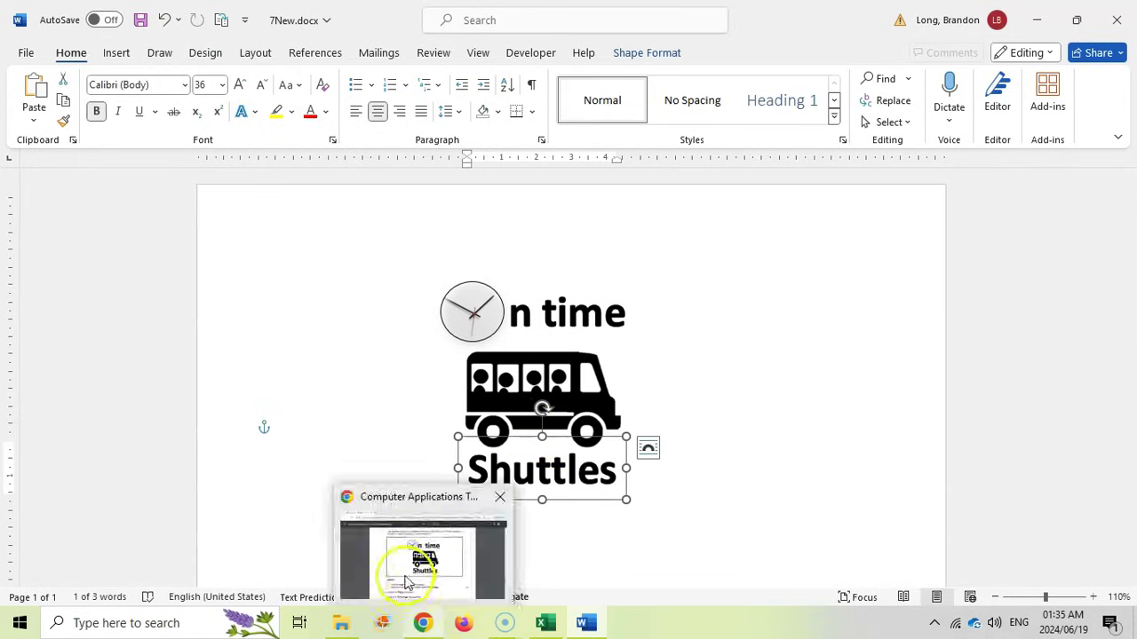
{"action": "left_click", "coordinate": [405, 573]}
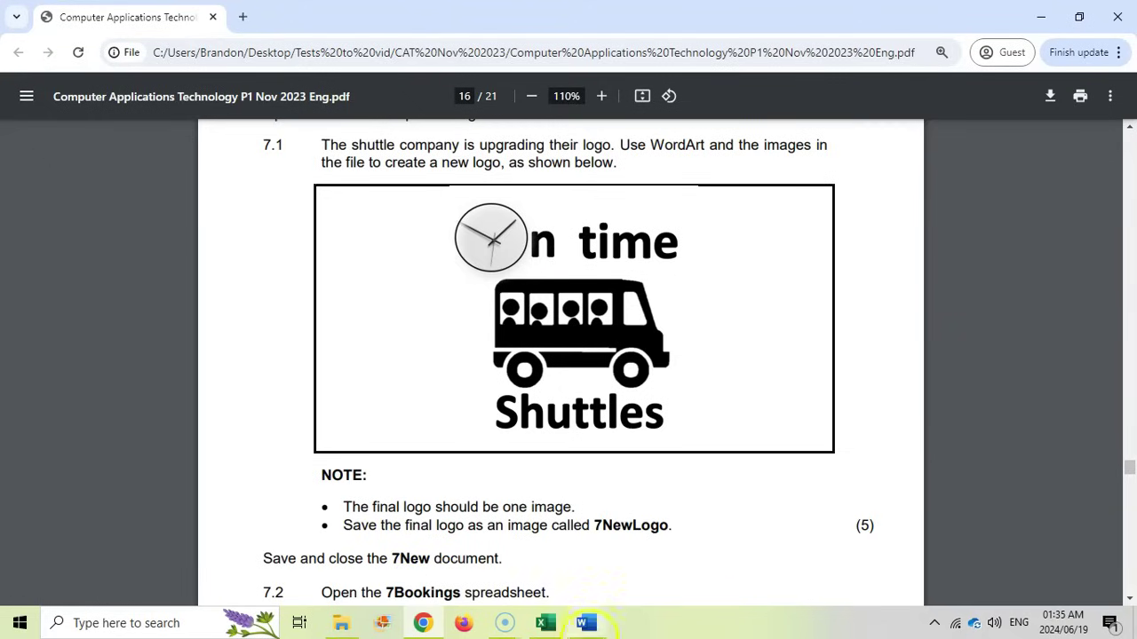
{"action": "left_click", "coordinate": [586, 623]}
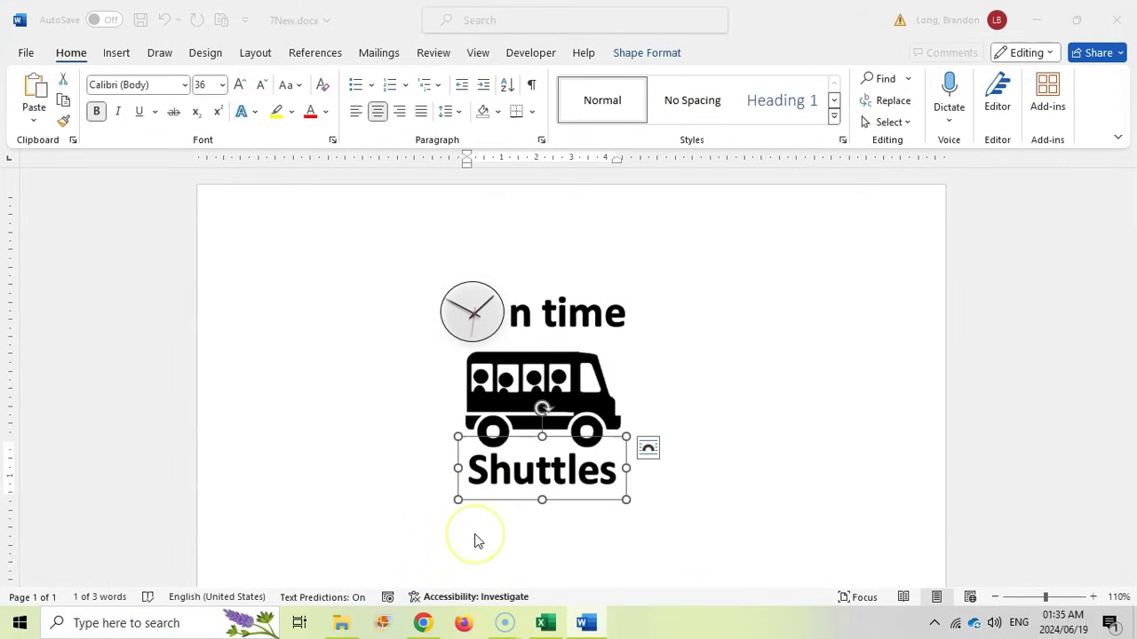
{"action": "left_click", "coordinate": [423, 623]}
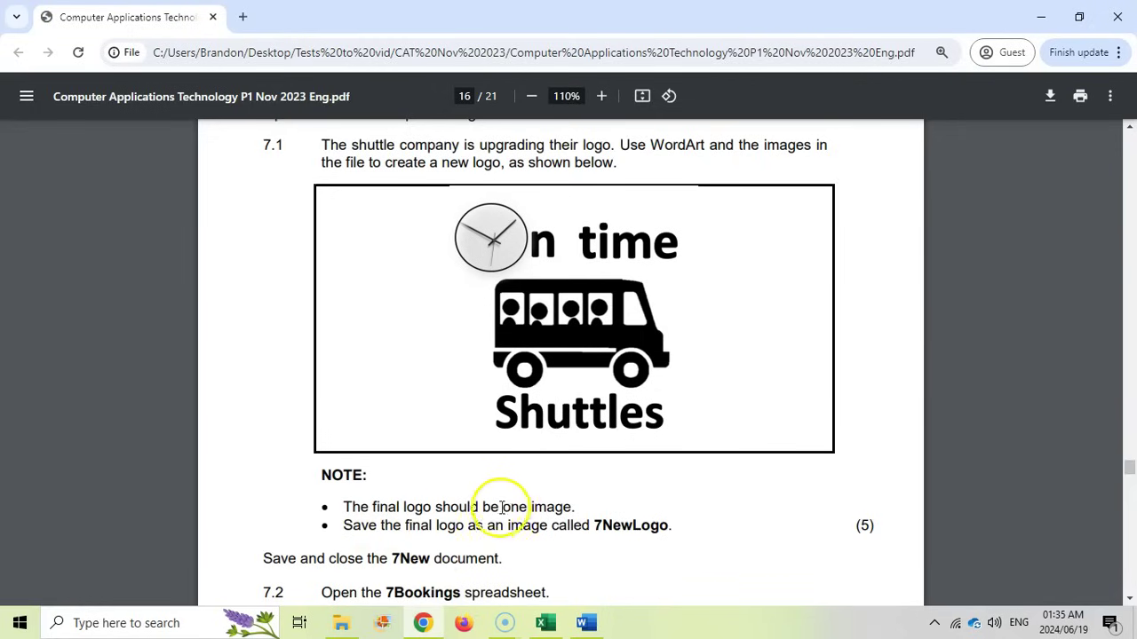
Switch back to Word, select the clock, both text boxes and the bus together, and group them into one object.
{"action": "left_click", "coordinate": [586, 623]}
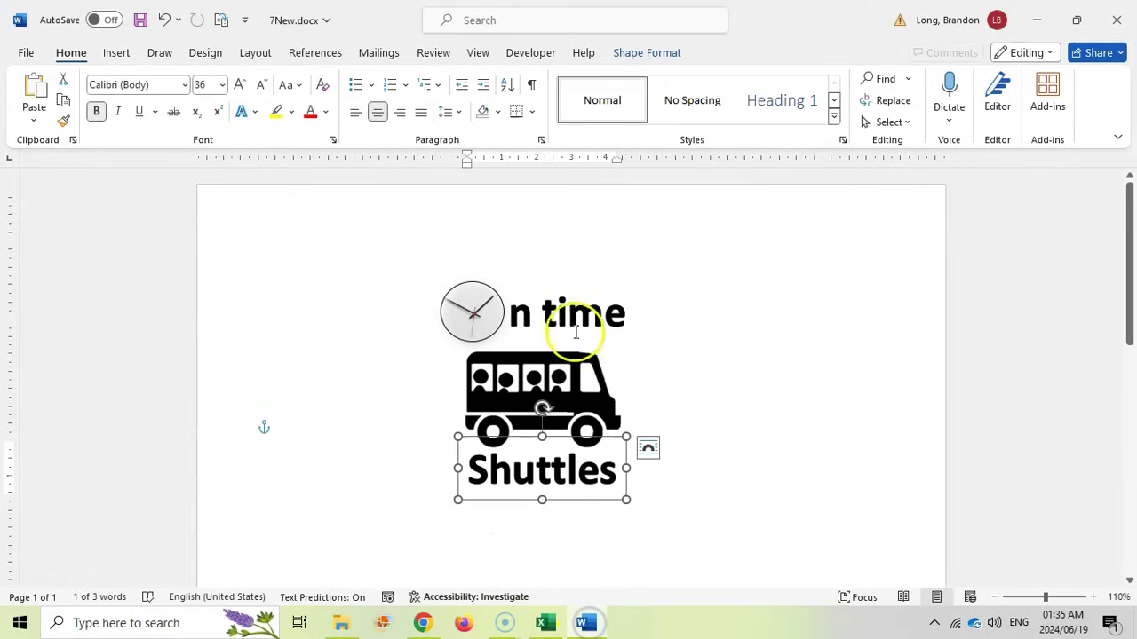
{"action": "left_click", "coordinate": [830, 173]}
{"action": "left_click", "coordinate": [891, 122]}
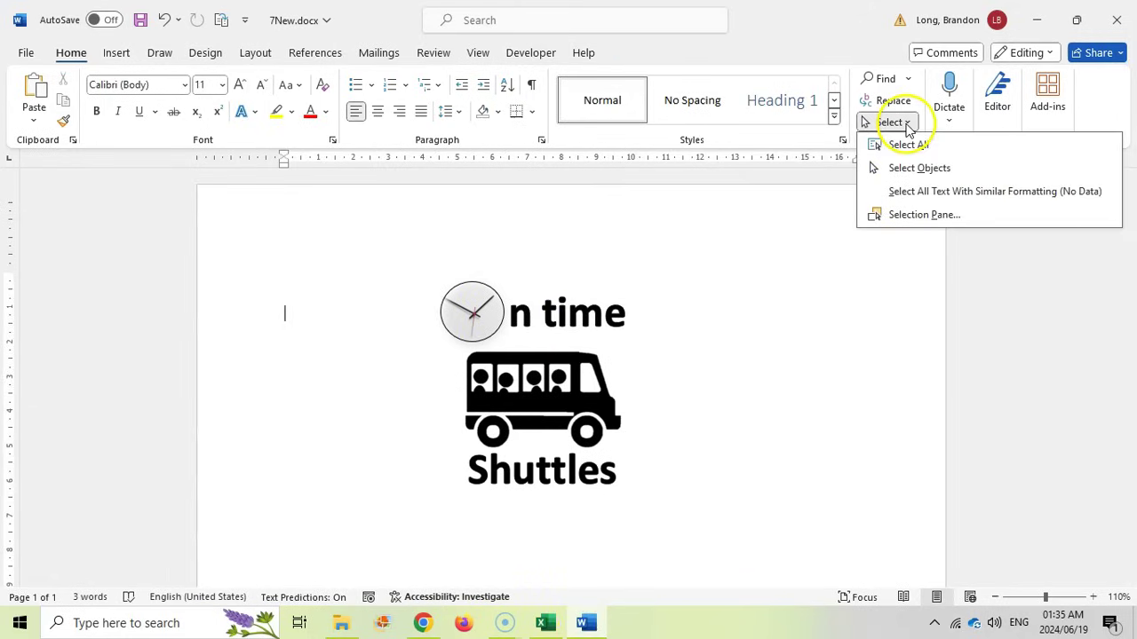
{"action": "left_click", "coordinate": [910, 173]}
{"action": "left_click_drag", "start_coordinate": [380, 254], "coordinate": [770, 545]}
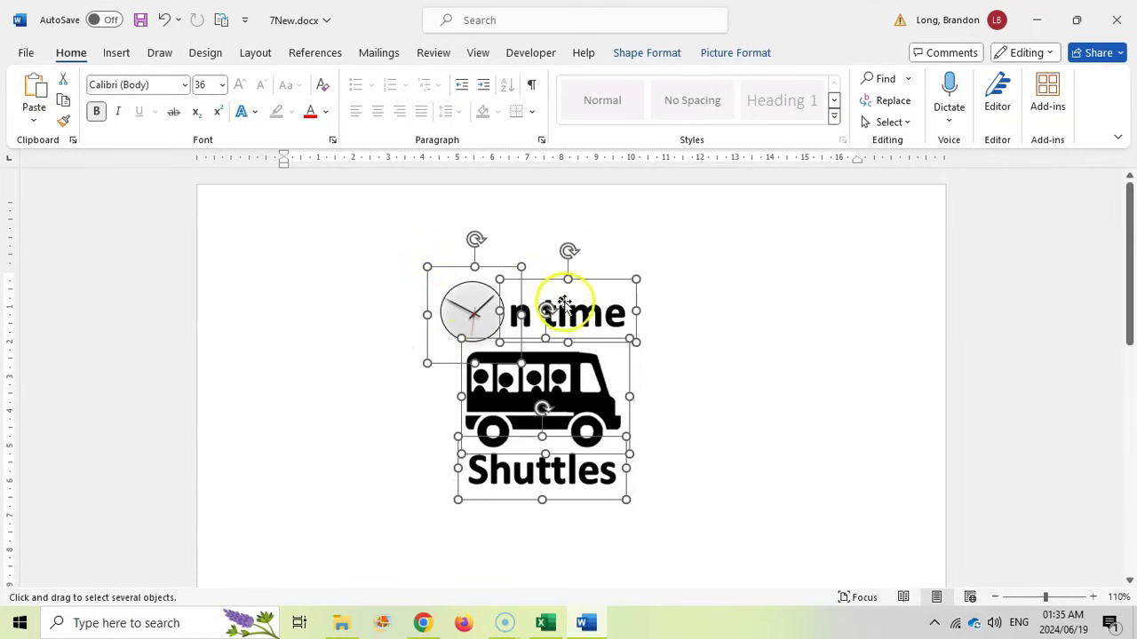
{"action": "right_click", "coordinate": [598, 278]}
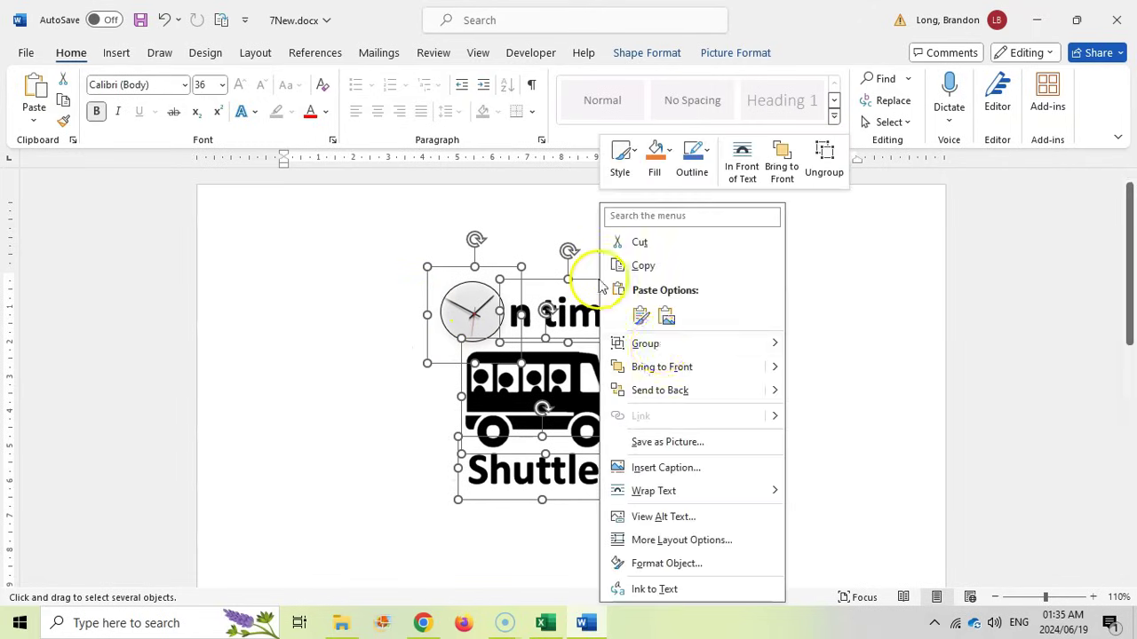
{"action": "mouse_move", "coordinate": [657, 340]}
{"action": "left_click", "coordinate": [826, 346]}
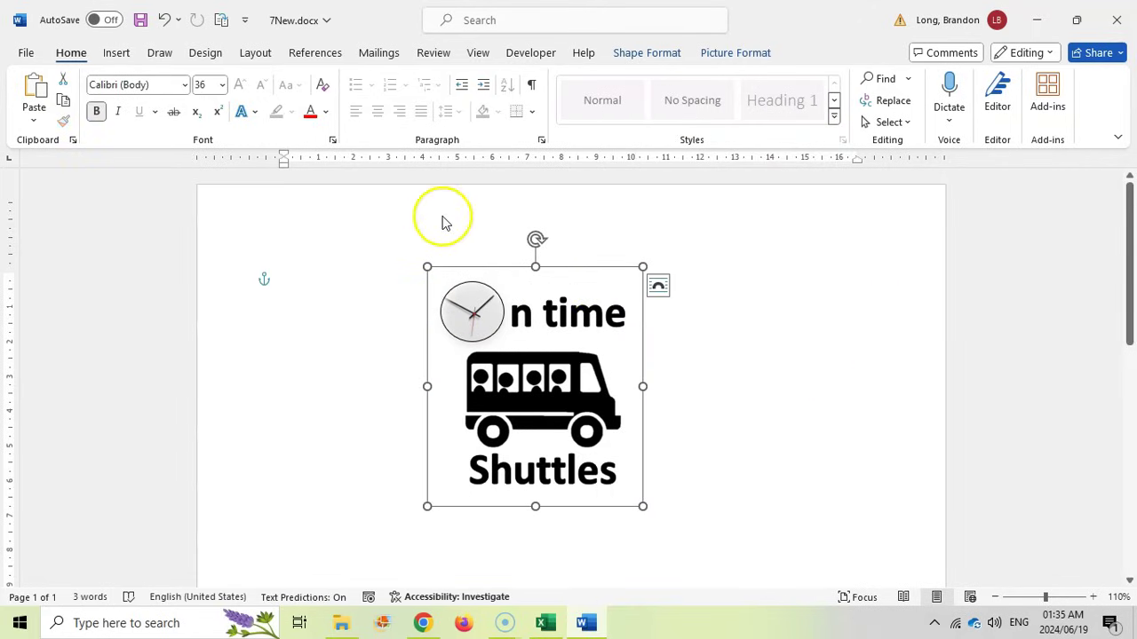
Check the required image name in the exam paper, and save the grouped logo as PNG picture 7NewLogo in the CAT P1 Nov 2023 DATA folder.
{"action": "key", "text": "alt+Tab"}
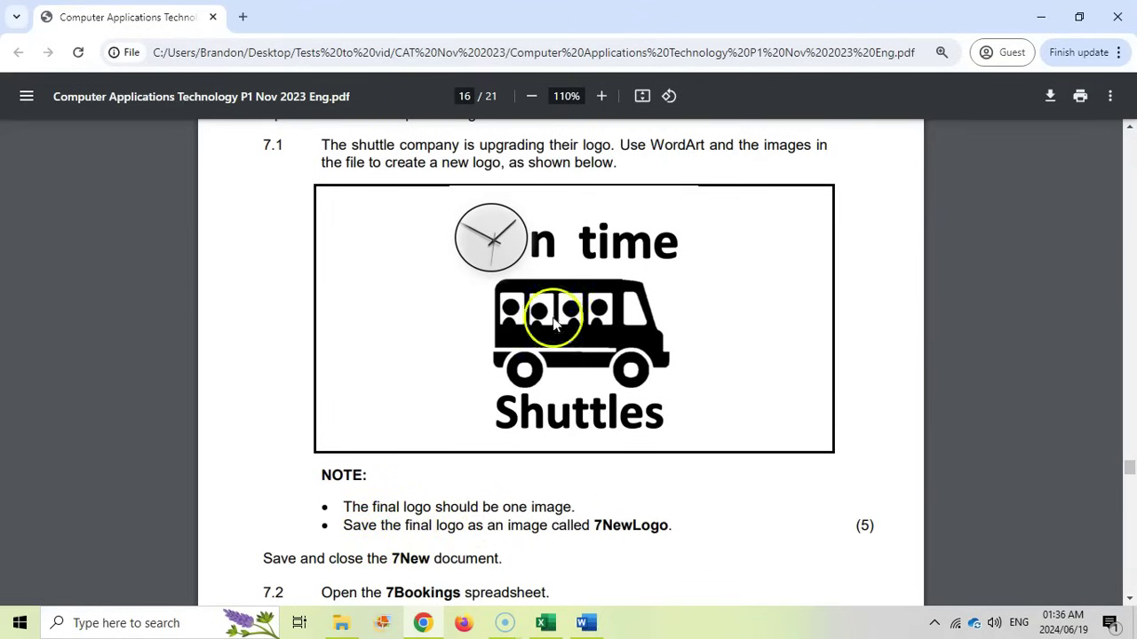
{"action": "left_click", "coordinate": [588, 623]}
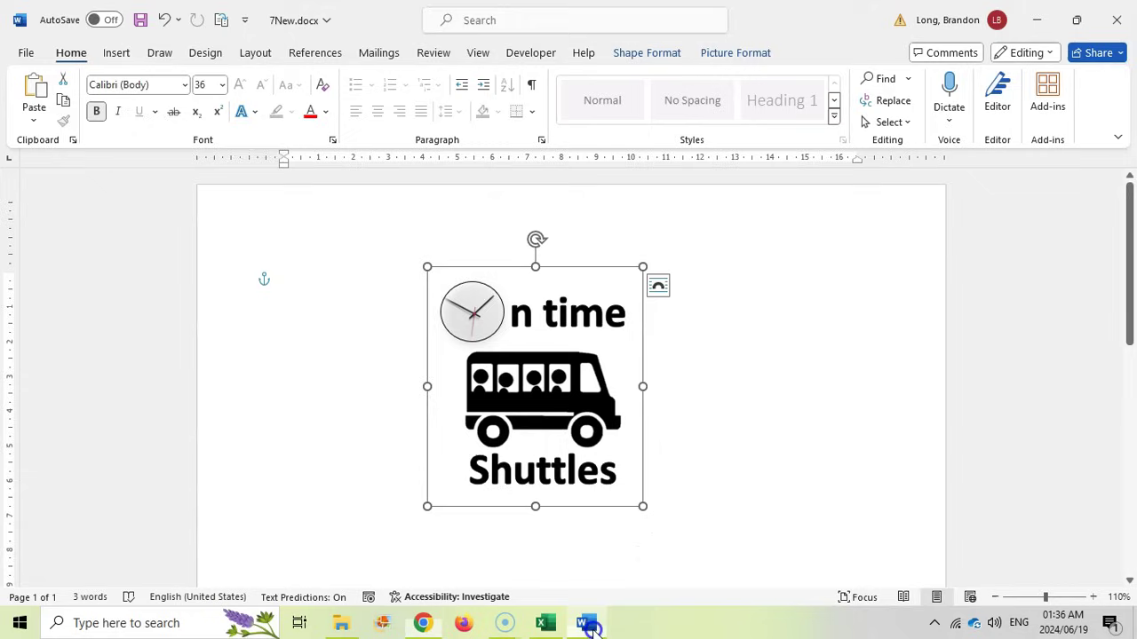
{"action": "right_click", "coordinate": [576, 267]}
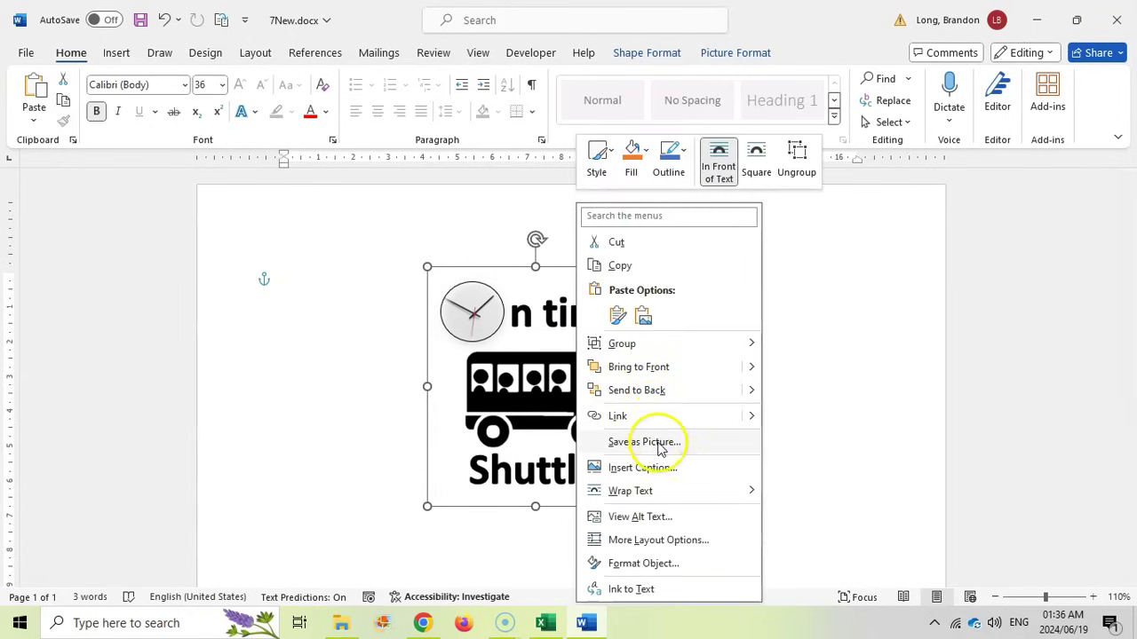
{"action": "left_click", "coordinate": [661, 448]}
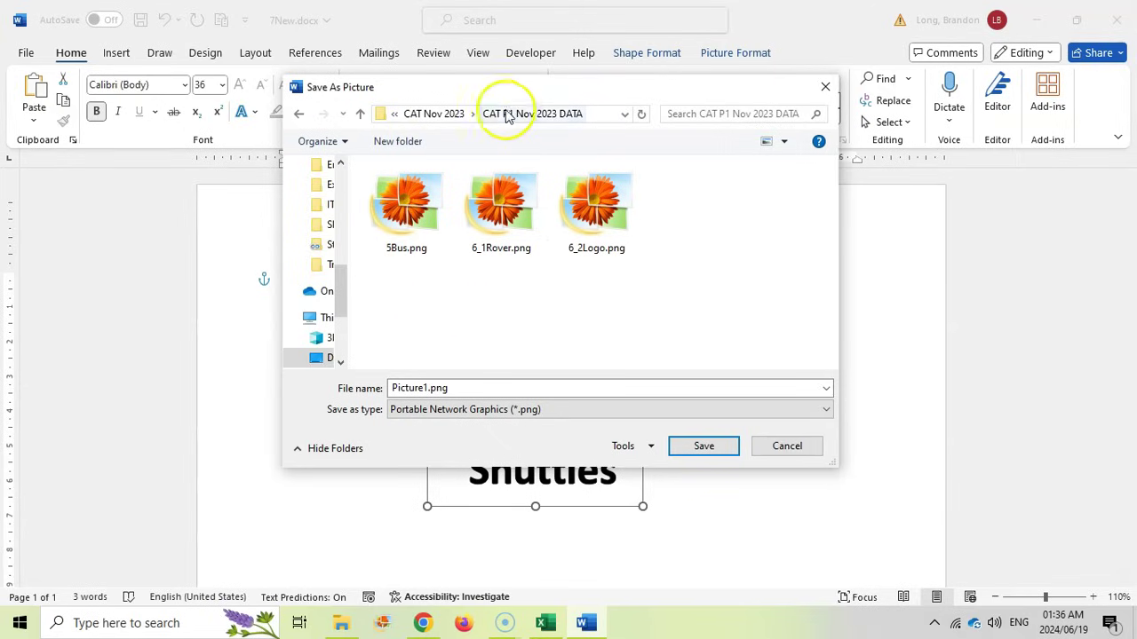
{"action": "key", "text": "alt+Tab"}
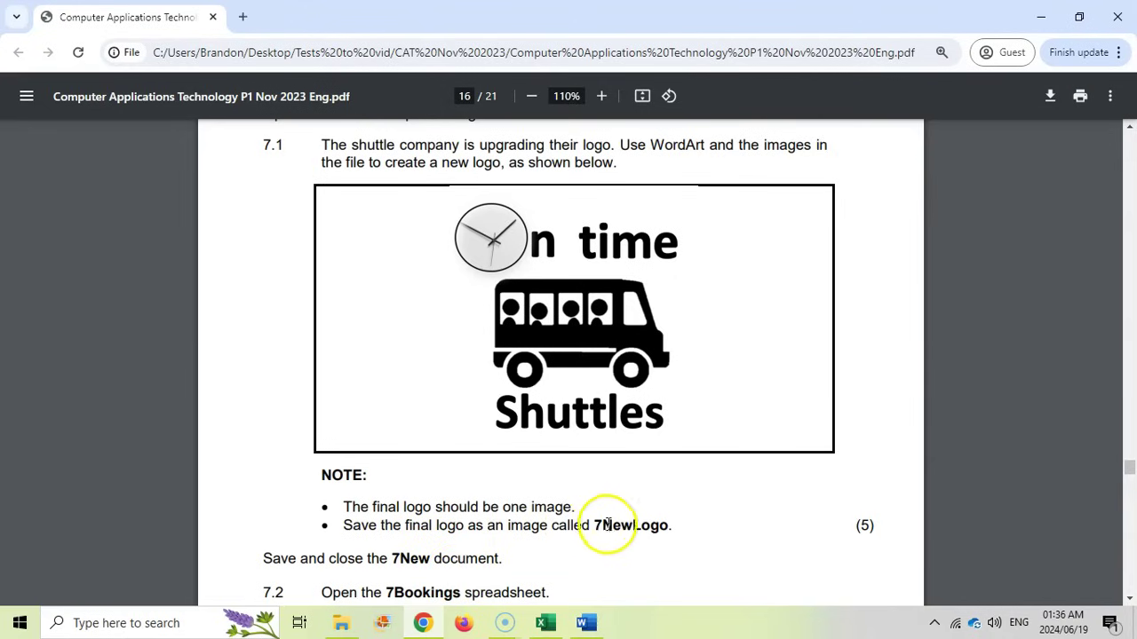
{"action": "left_click", "coordinate": [586, 623]}
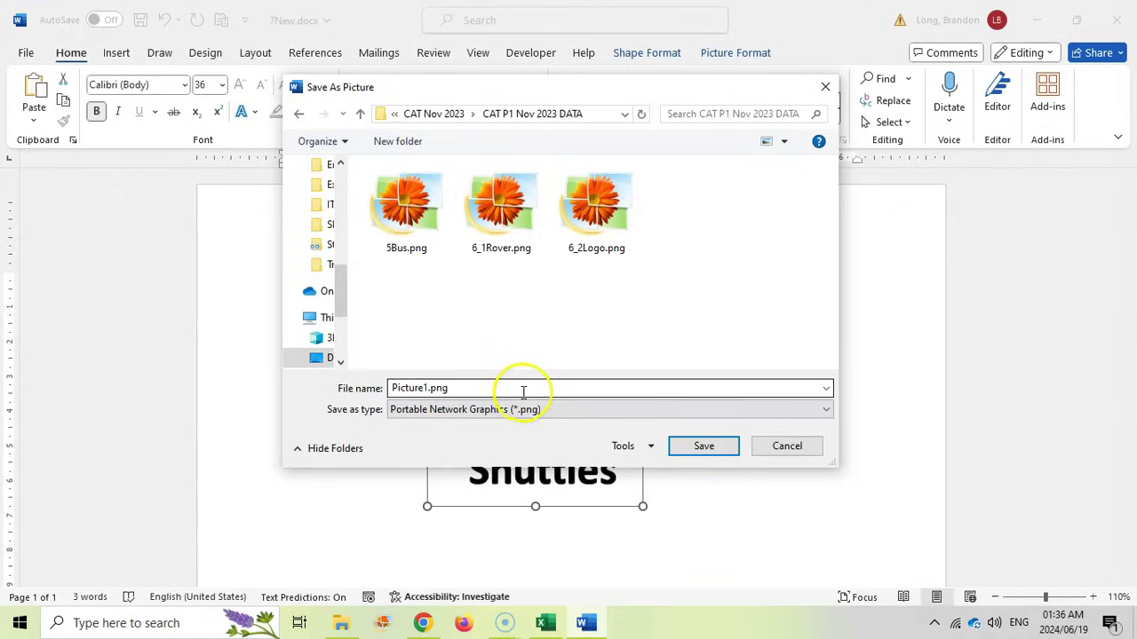
{"action": "triple_click", "coordinate": [510, 389]}
{"action": "type", "text": "7NewLogo"}
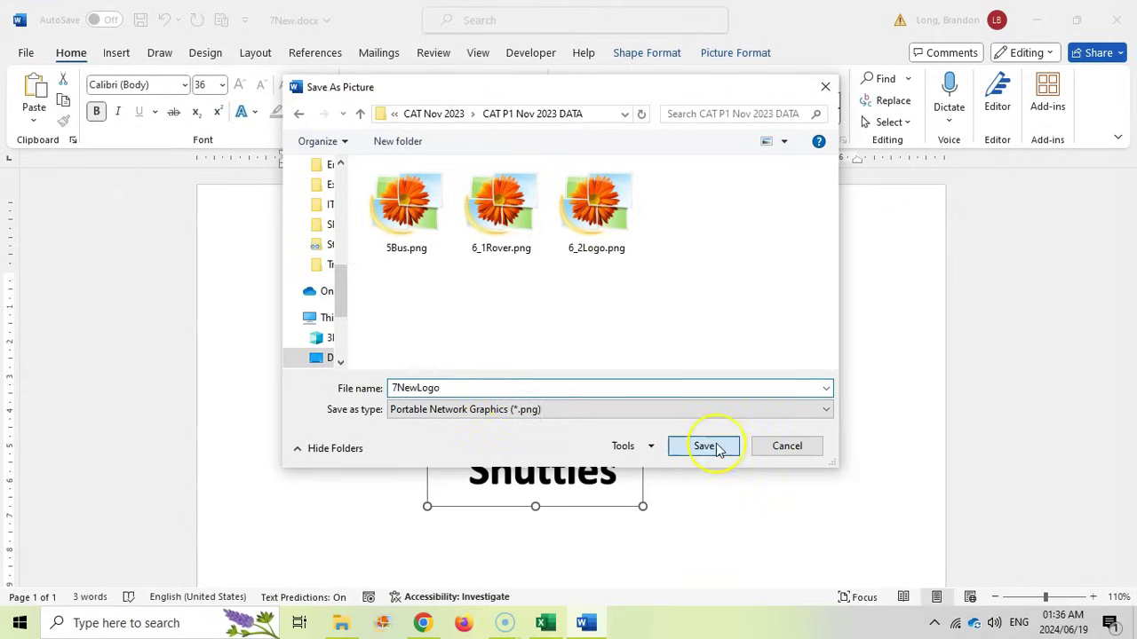
{"action": "left_click", "coordinate": [716, 446]}
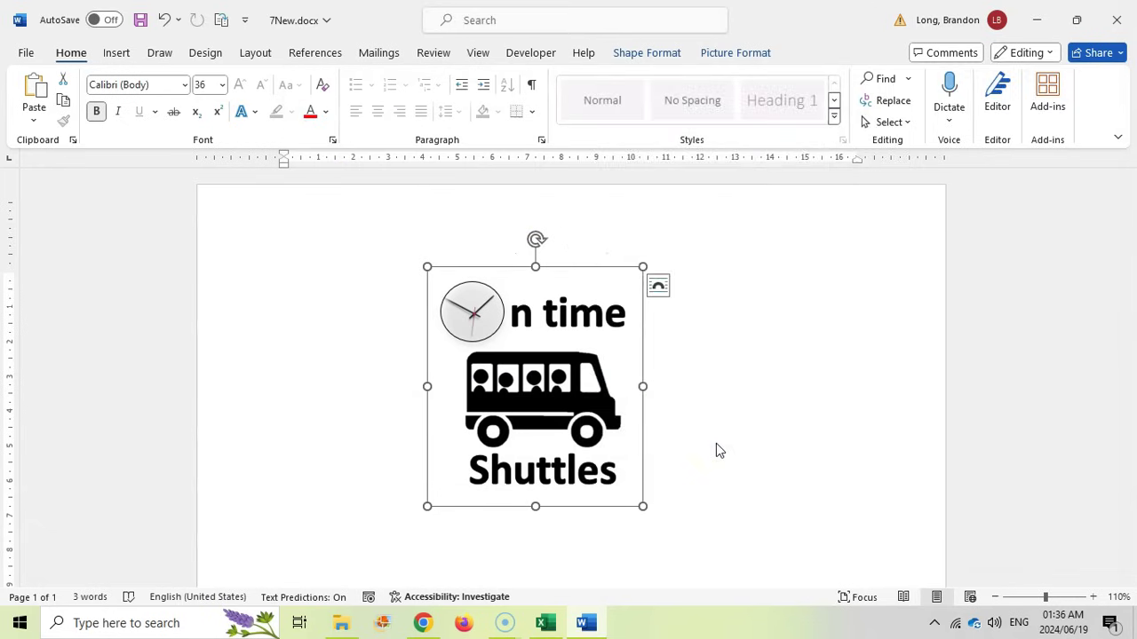
Consult the exam paper's instruction below the logo notes, return to Word and close the 7New document.
{"action": "key", "text": "alt+Tab"}
{"action": "left_click", "coordinate": [703, 511]}
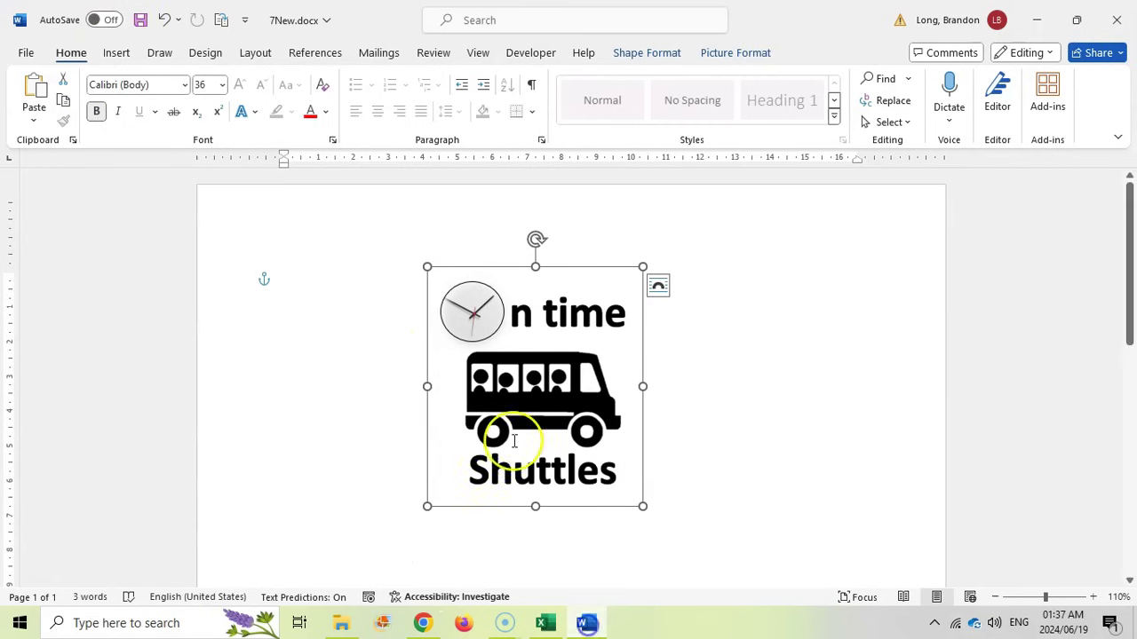
{"action": "left_click", "coordinate": [586, 623]}
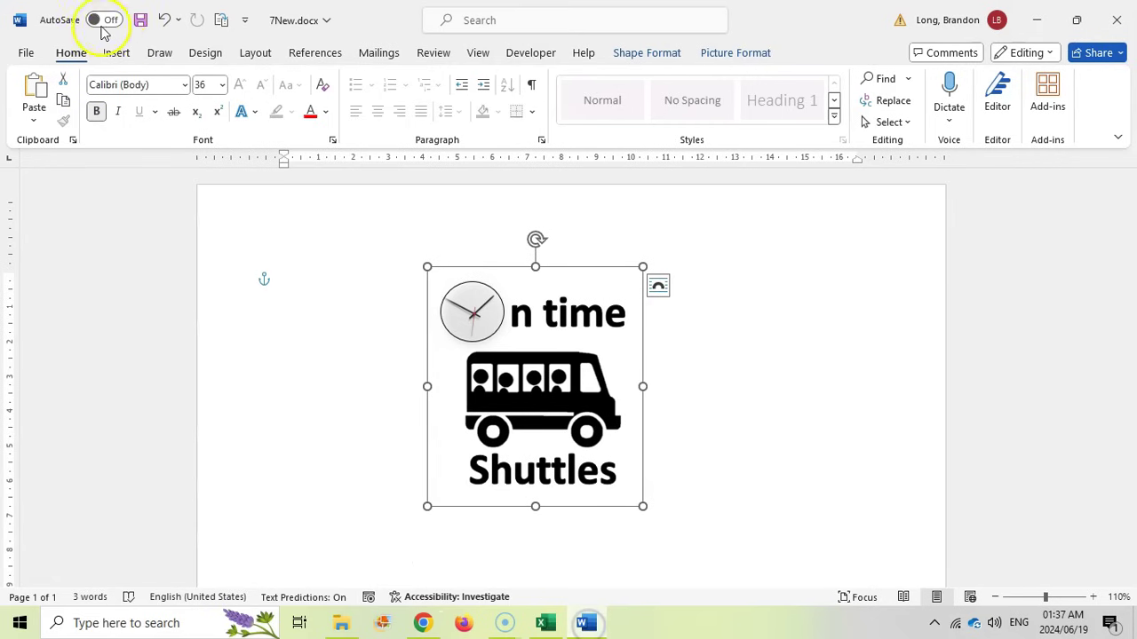
{"action": "left_click", "coordinate": [1118, 24]}
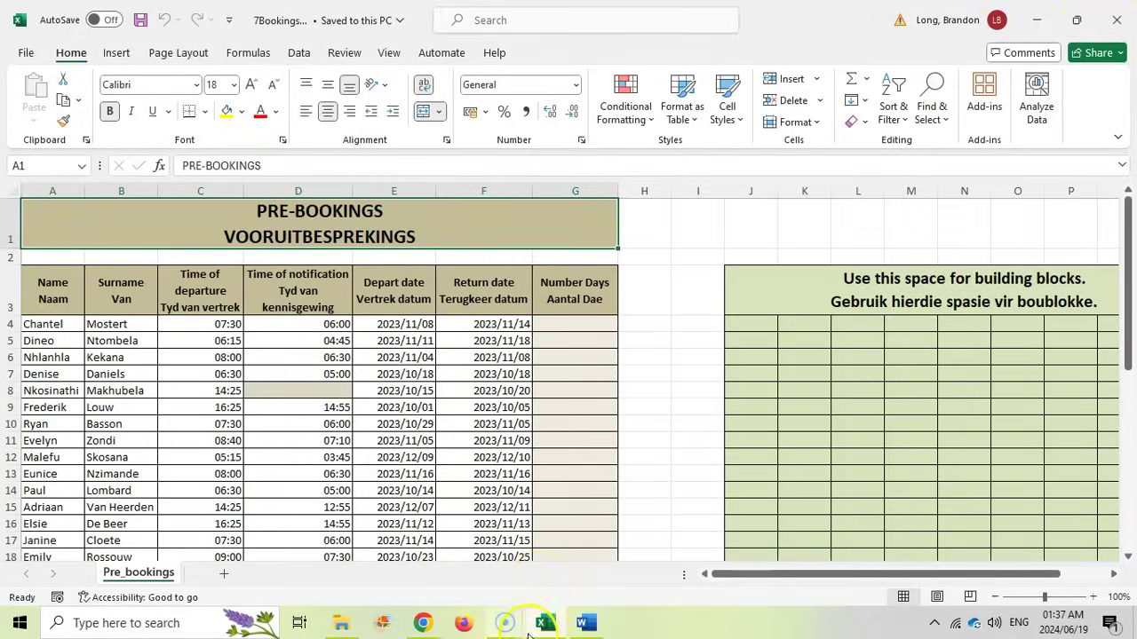
Read Question 7.2.1 in the exam paper and select cell D8 in the 7Bookings spreadsheet in Excel.
{"action": "left_click", "coordinate": [422, 622]}
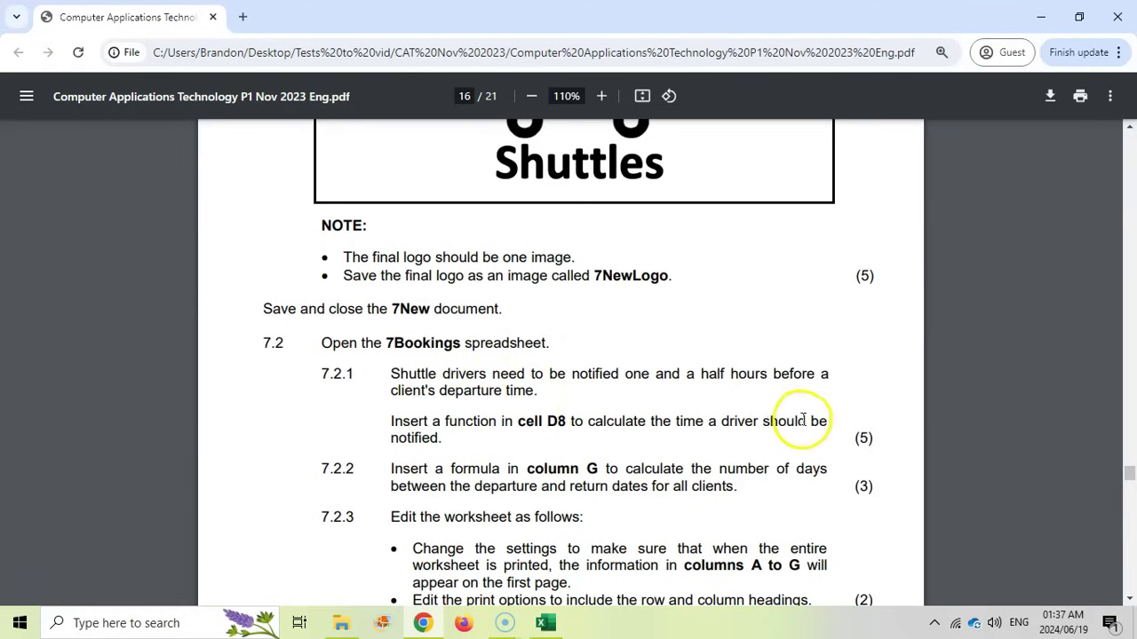
{"action": "left_click", "coordinate": [546, 623]}
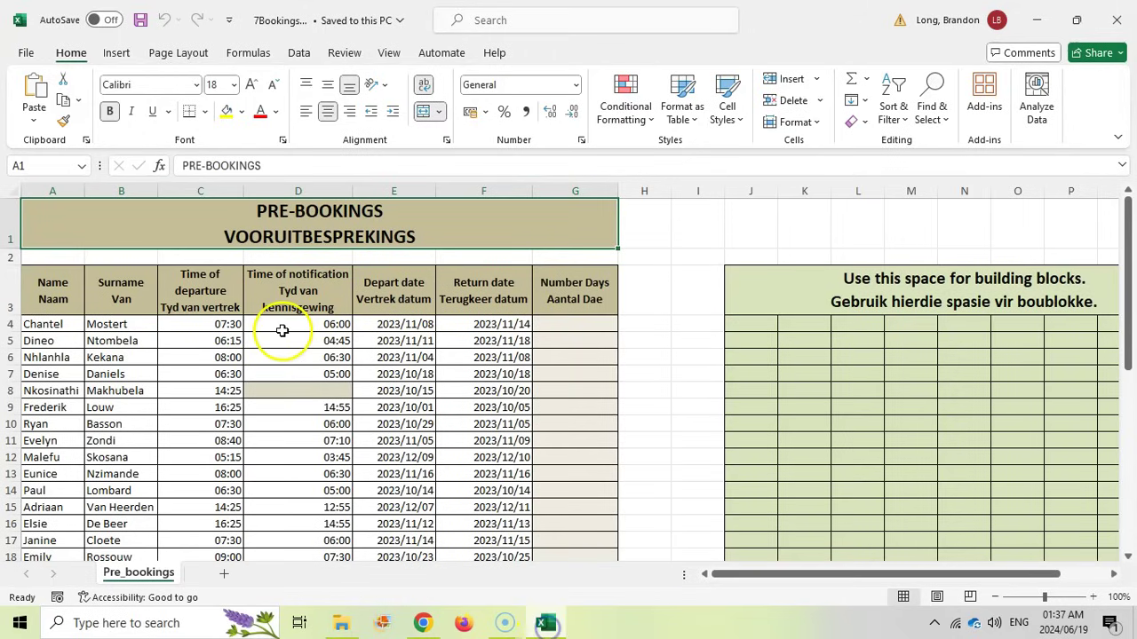
{"action": "left_click", "coordinate": [309, 391]}
{"action": "left_click", "coordinate": [421, 623]}
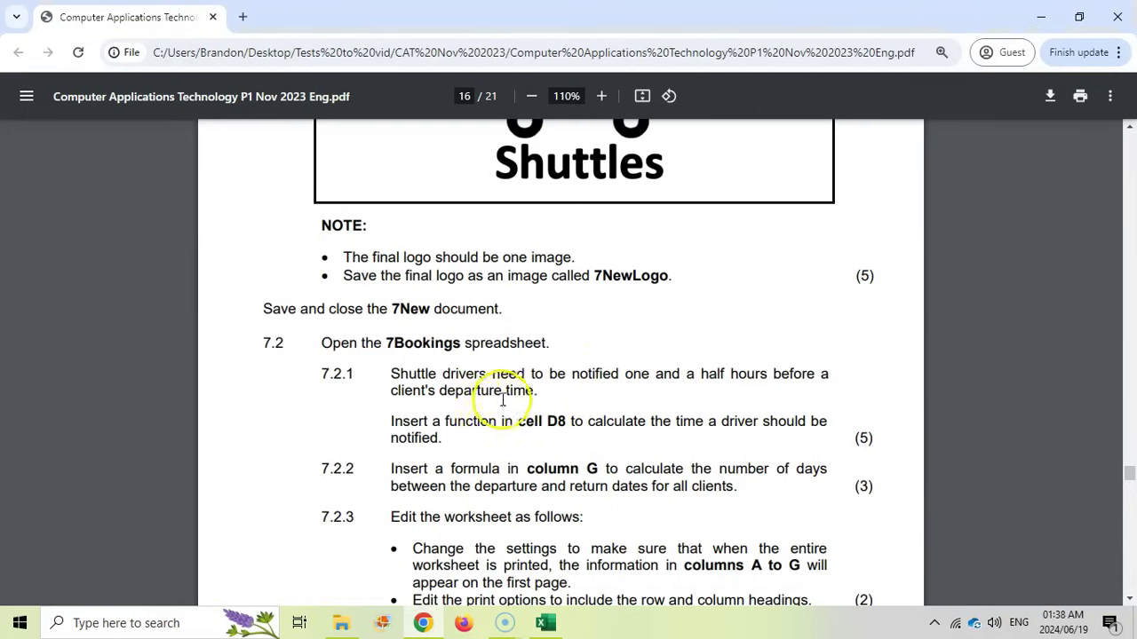
{"action": "left_click", "coordinate": [545, 623]}
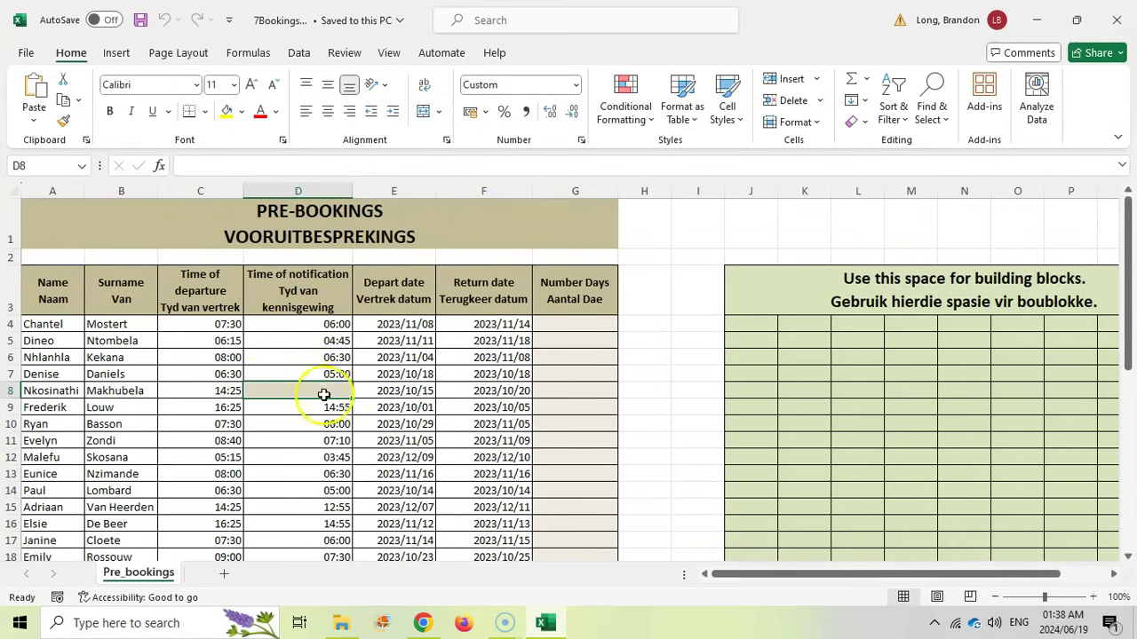
Enter the formula =C8-TIME(1,30,0) in D8 to calculate the driver's notification time.
{"action": "type", "text": "="}
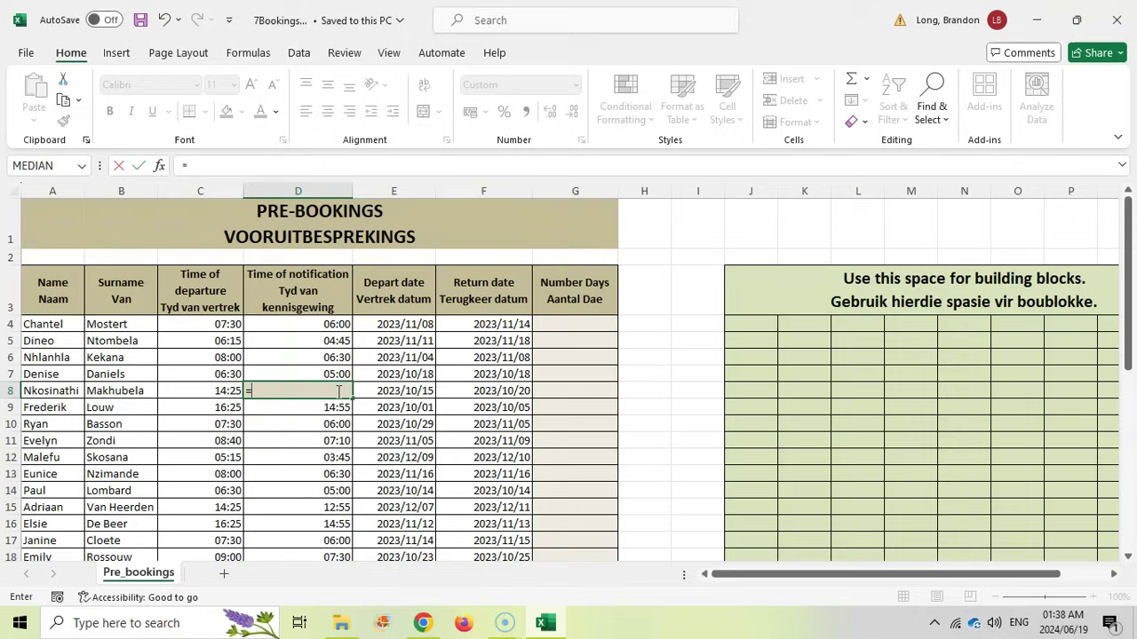
{"action": "left_click", "coordinate": [214, 391]}
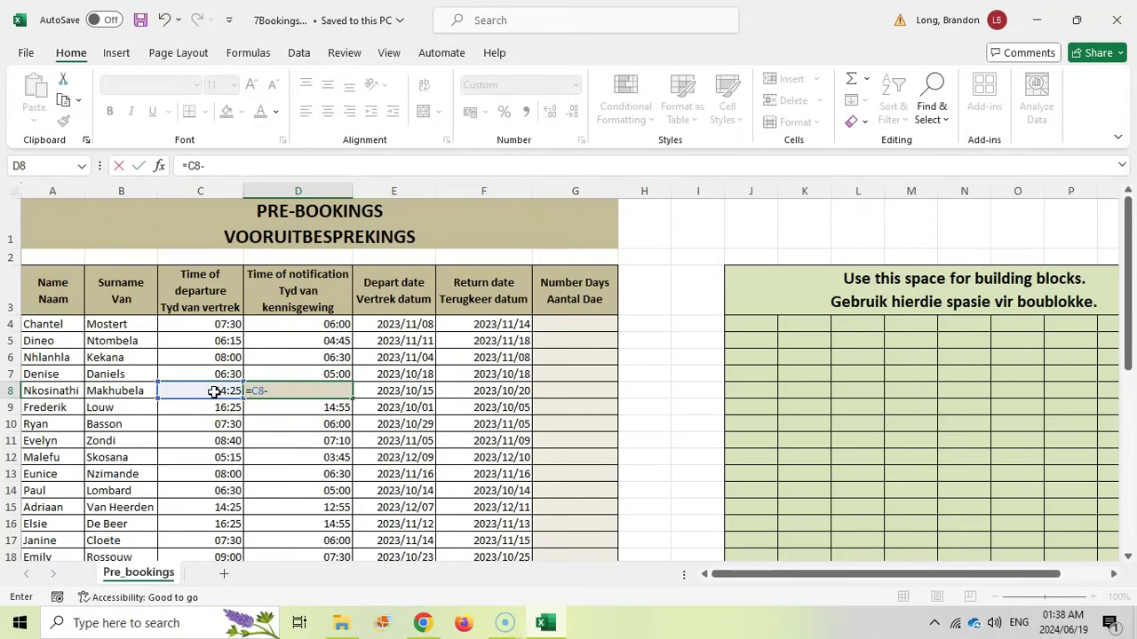
{"action": "left_click", "coordinate": [266, 392]}
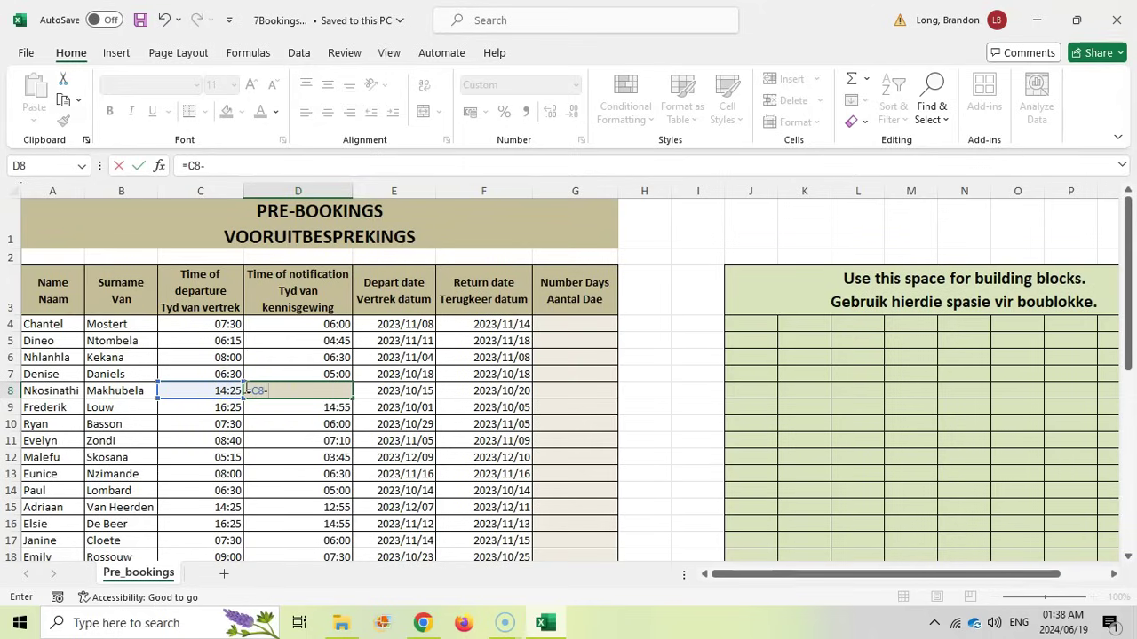
{"action": "type", "text": "IME"}
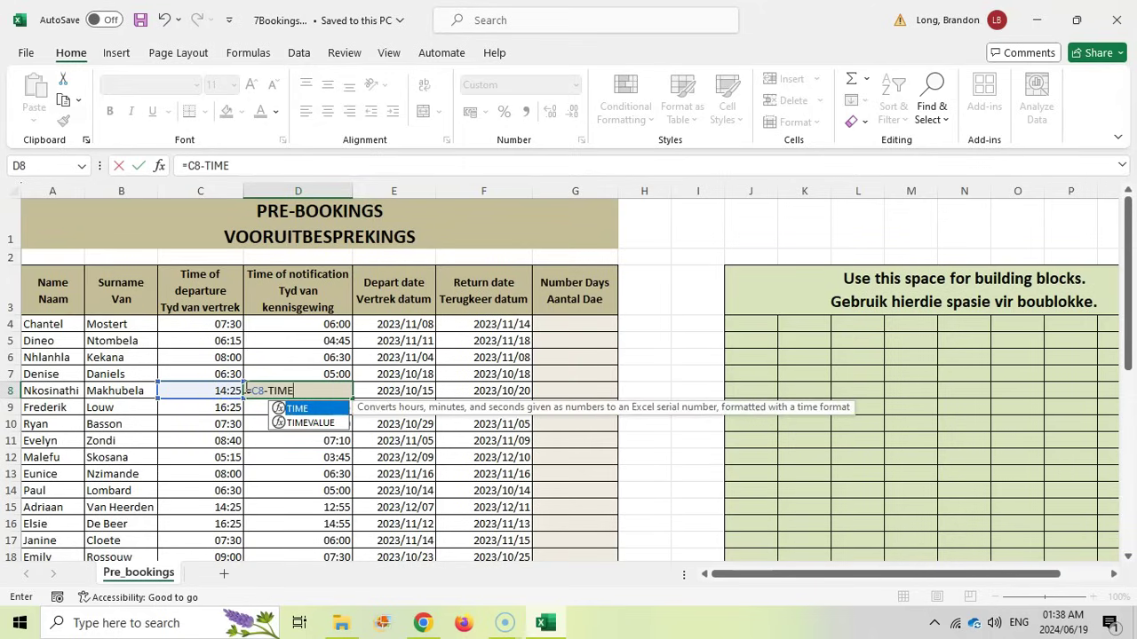
{"action": "type", "text": "(1,3"}
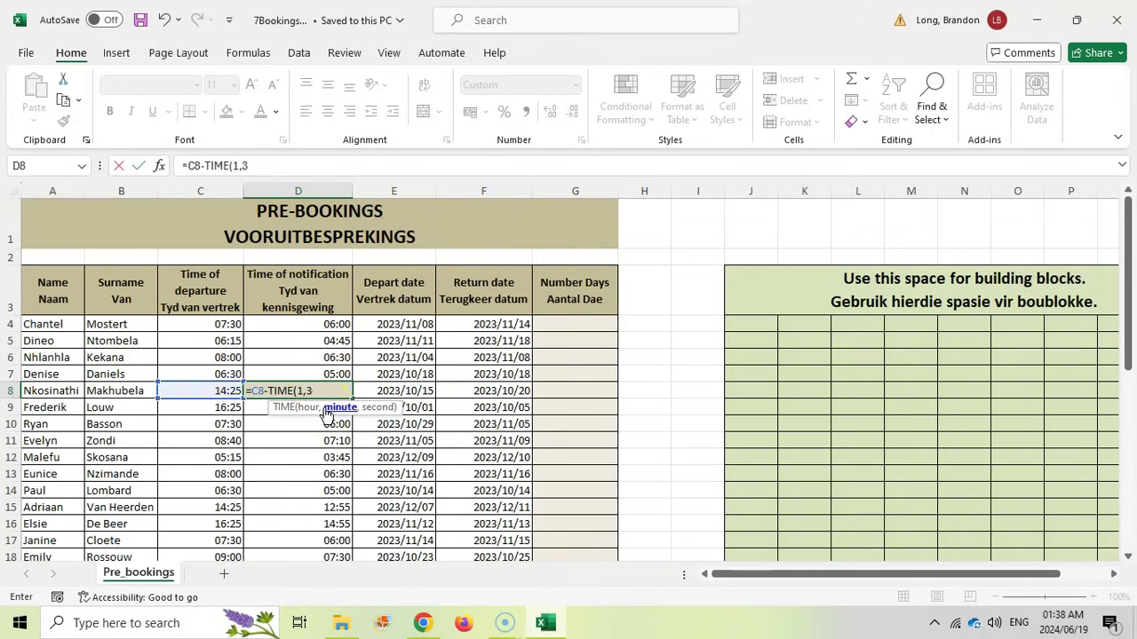
{"action": "type", "text": "0,0"}
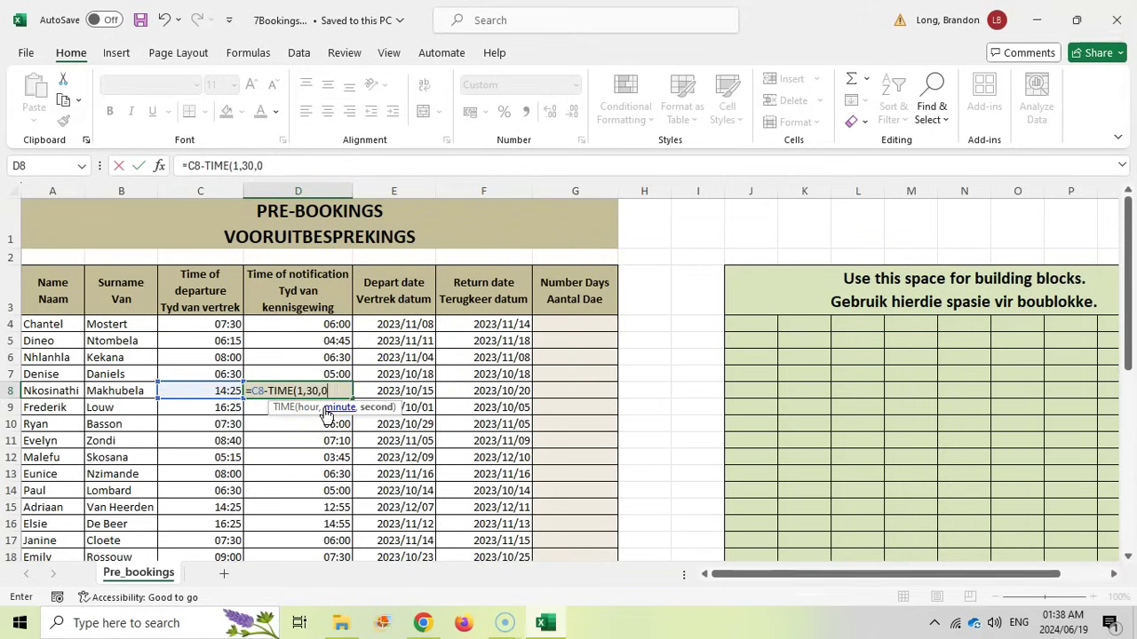
{"action": "type", "text": ")"}
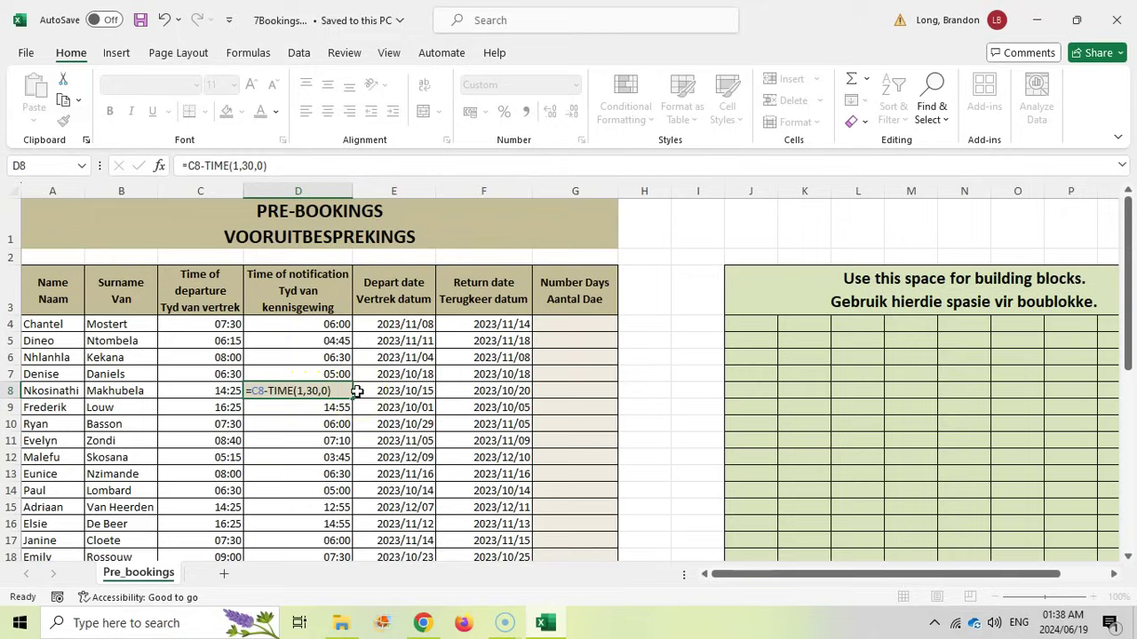
{"action": "key", "text": "Return"}
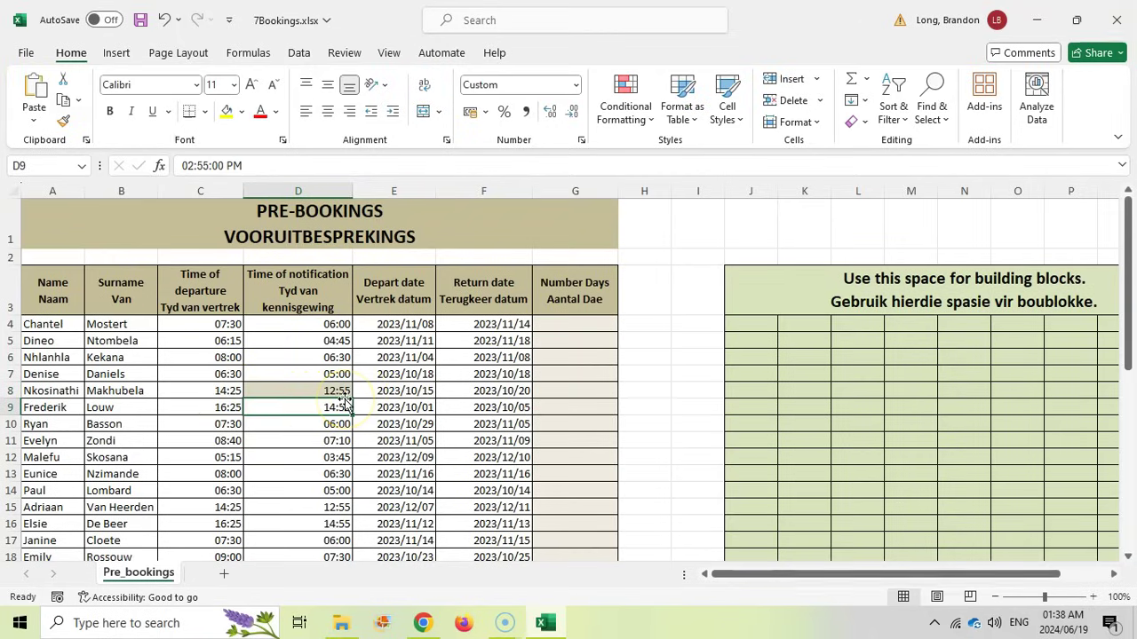
Try filling the D8 formula down through D12, and undo the fill.
{"action": "key", "text": "Up"}
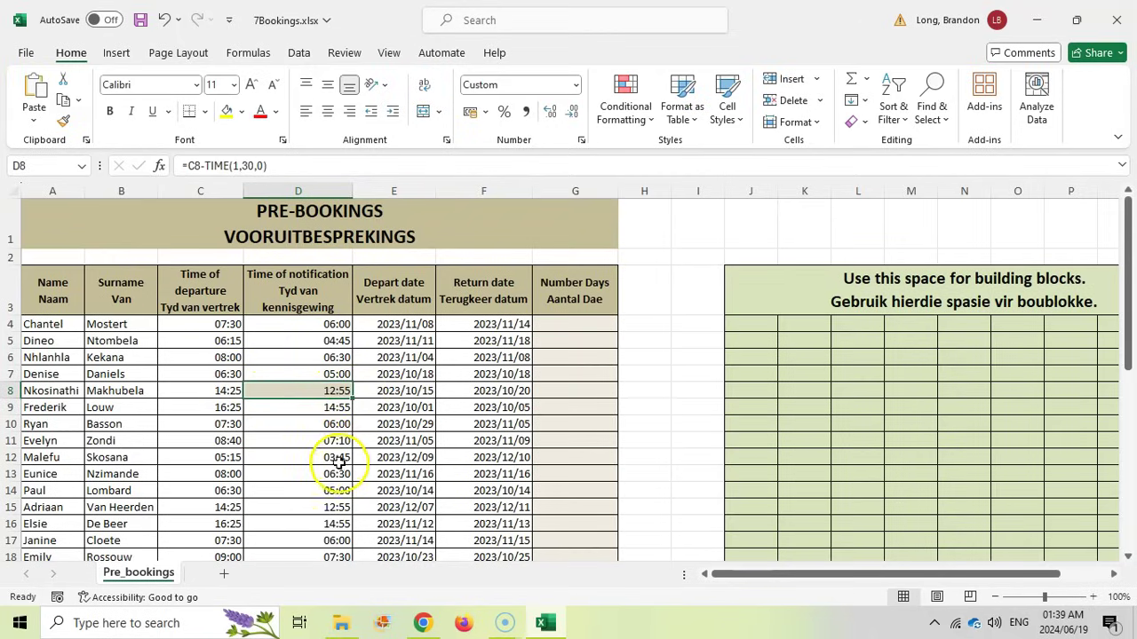
{"action": "left_click_drag", "start_coordinate": [355, 399], "coordinate": [351, 463]}
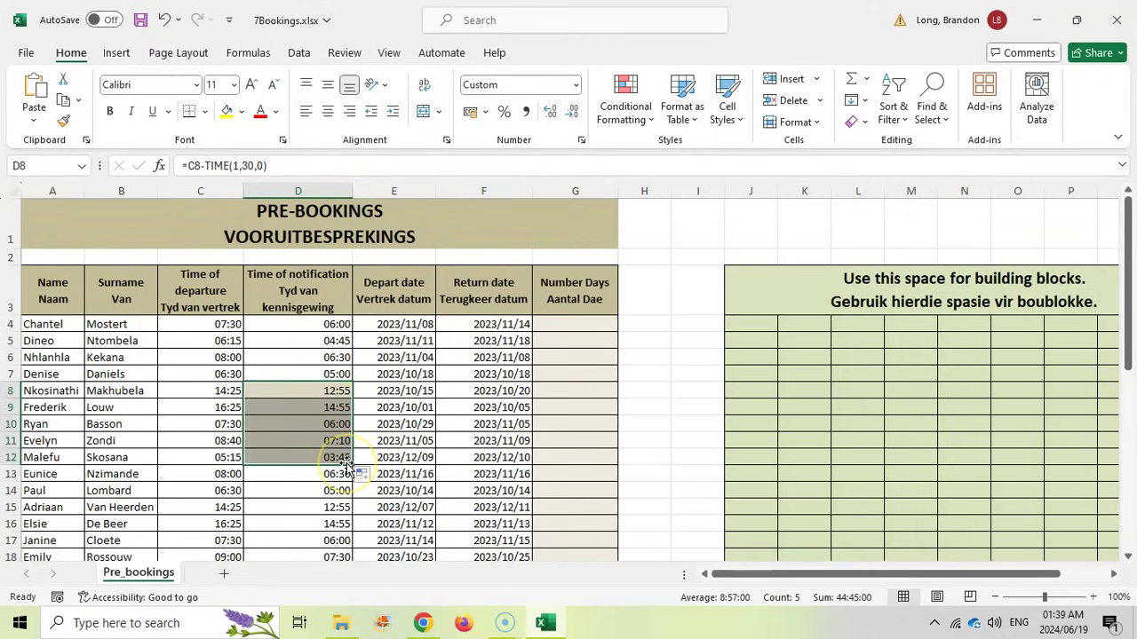
{"action": "key", "text": "ctrl+z"}
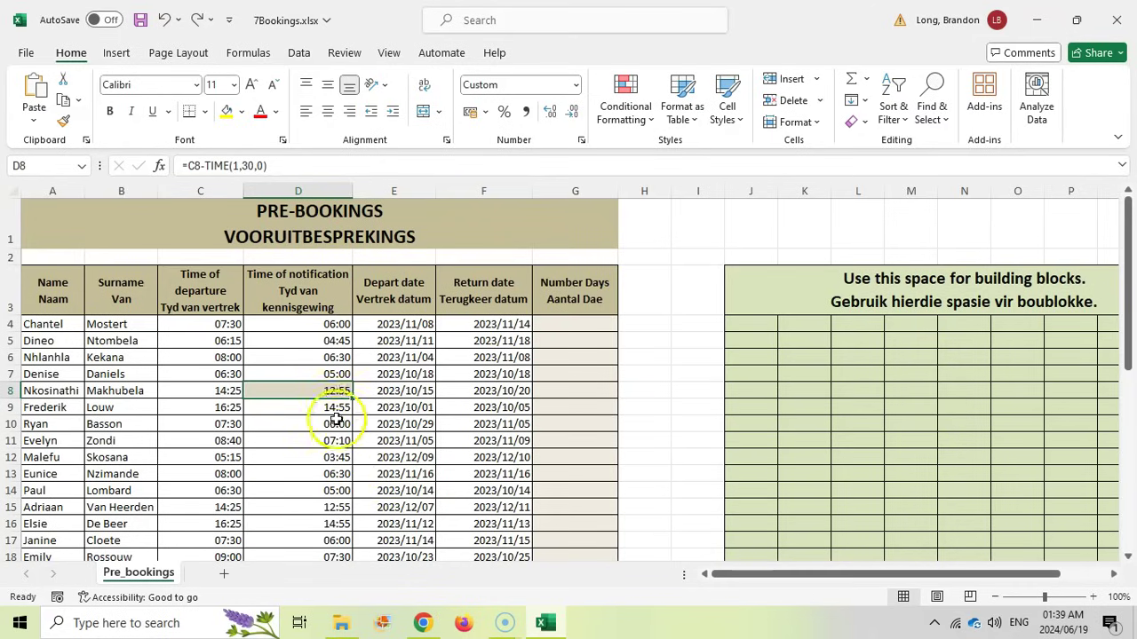
Read Question 7.2.2 in the exam paper, and examine the first client's depart date, return date and Number Days cells in 7Bookings.
{"action": "left_click", "coordinate": [422, 622]}
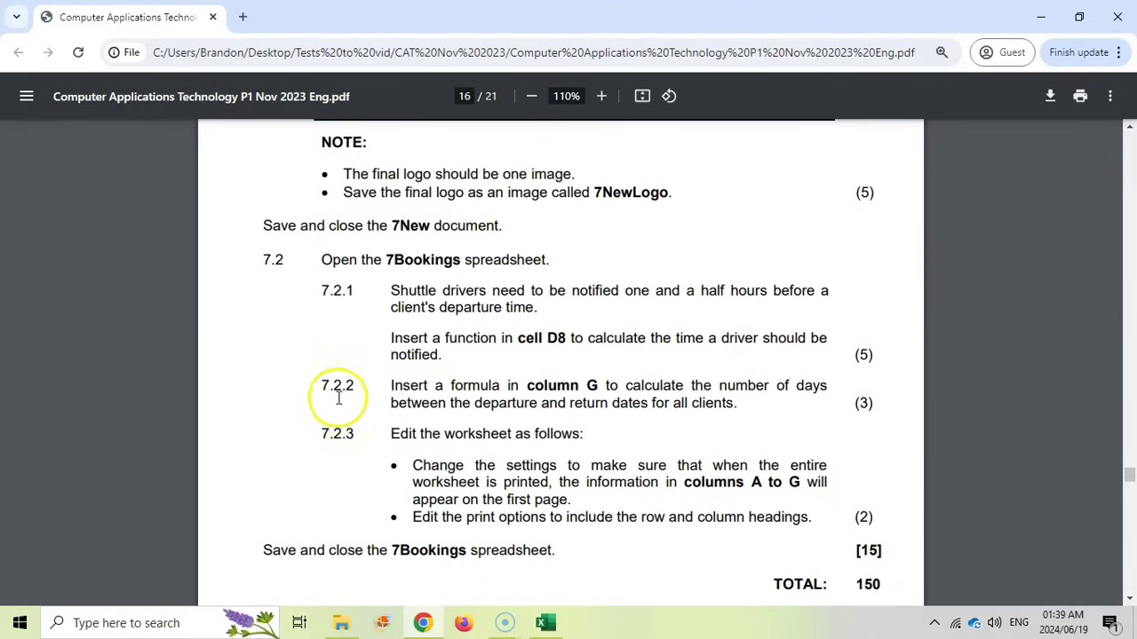
{"action": "left_click", "coordinate": [546, 625]}
{"action": "left_click", "coordinate": [581, 329]}
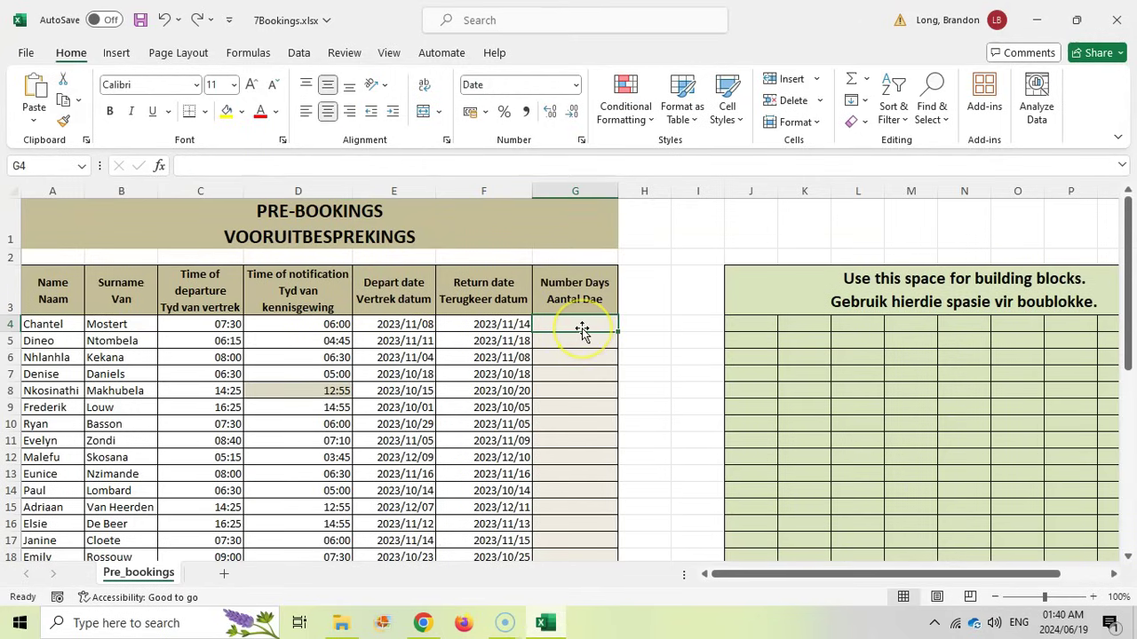
{"action": "left_click", "coordinate": [494, 325]}
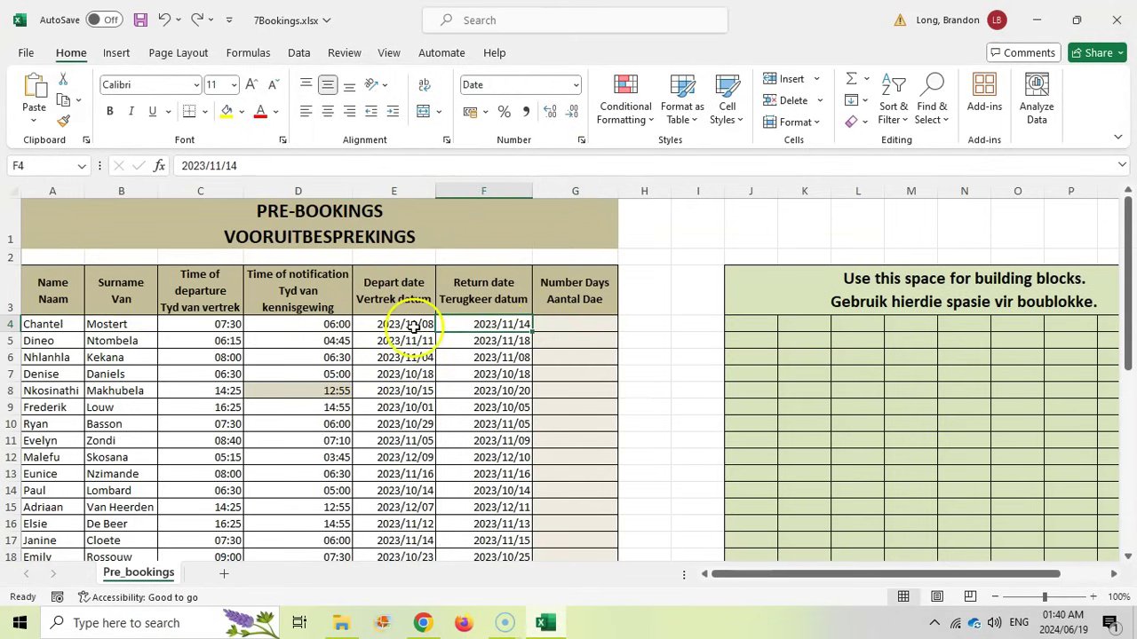
{"action": "left_click", "coordinate": [397, 325]}
{"action": "left_click", "coordinate": [495, 326]}
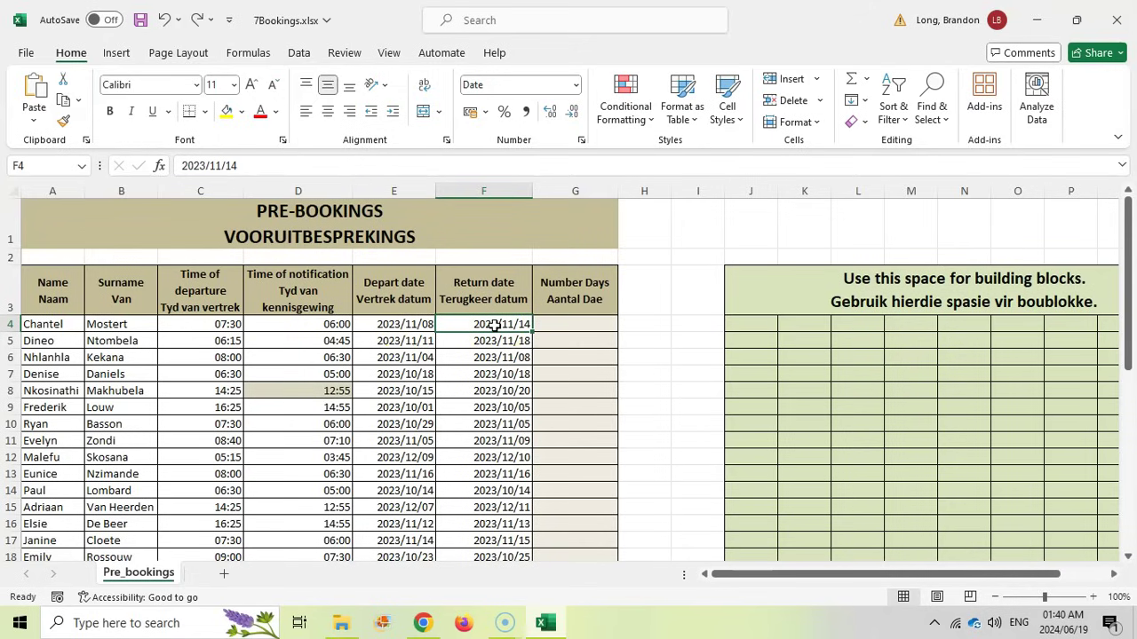
{"action": "left_click", "coordinate": [588, 297]}
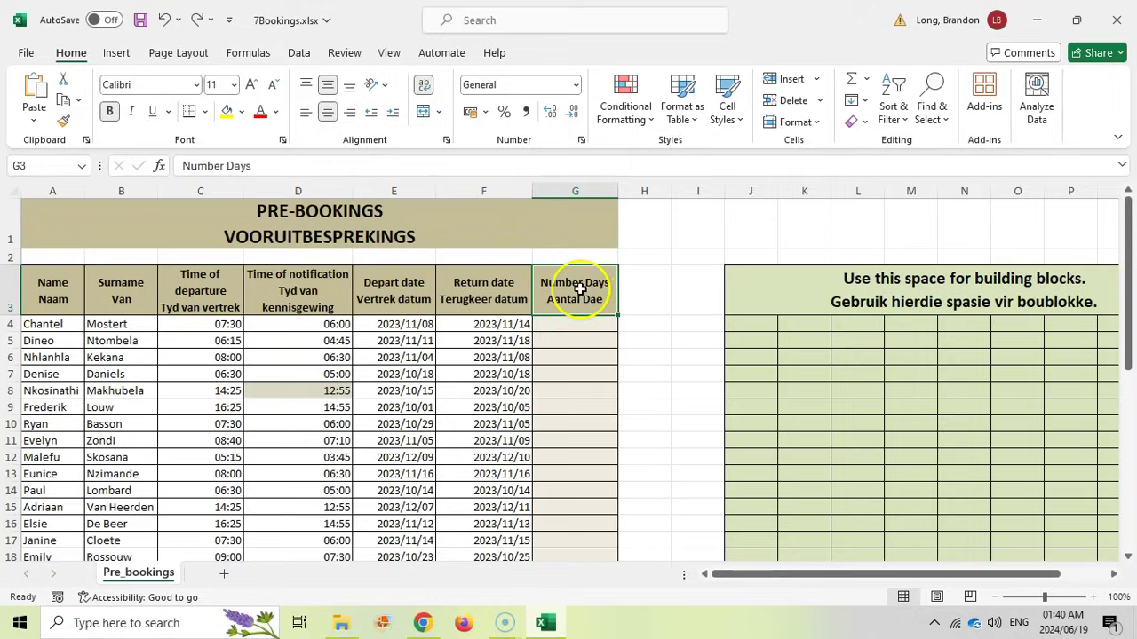
{"action": "left_click", "coordinate": [585, 331]}
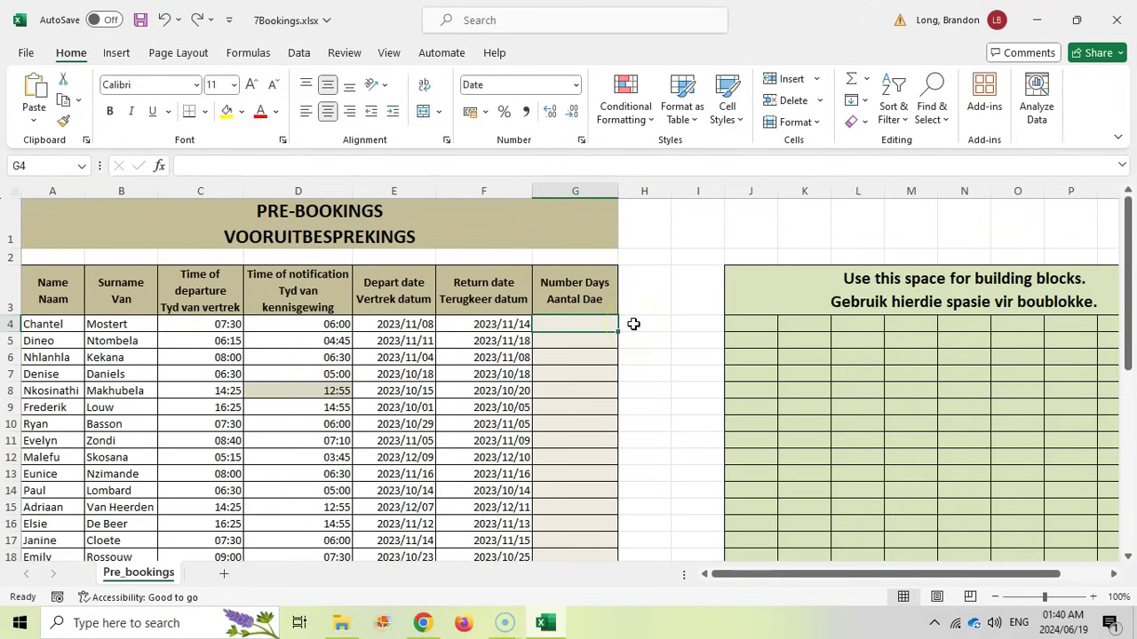
{"action": "left_click", "coordinate": [479, 325]}
Enter the formula =F4-E4 in G4 to calculate the days between the first client's departure and return.
{"action": "left_click", "coordinate": [562, 323]}
{"action": "type", "text": "="}
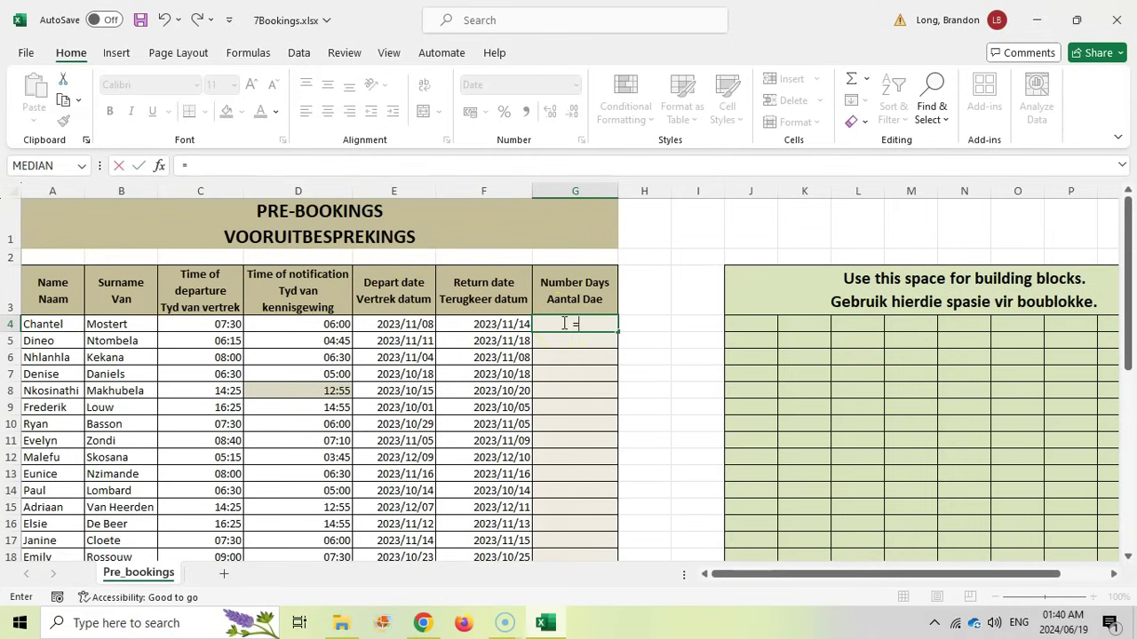
{"action": "left_click", "coordinate": [508, 326]}
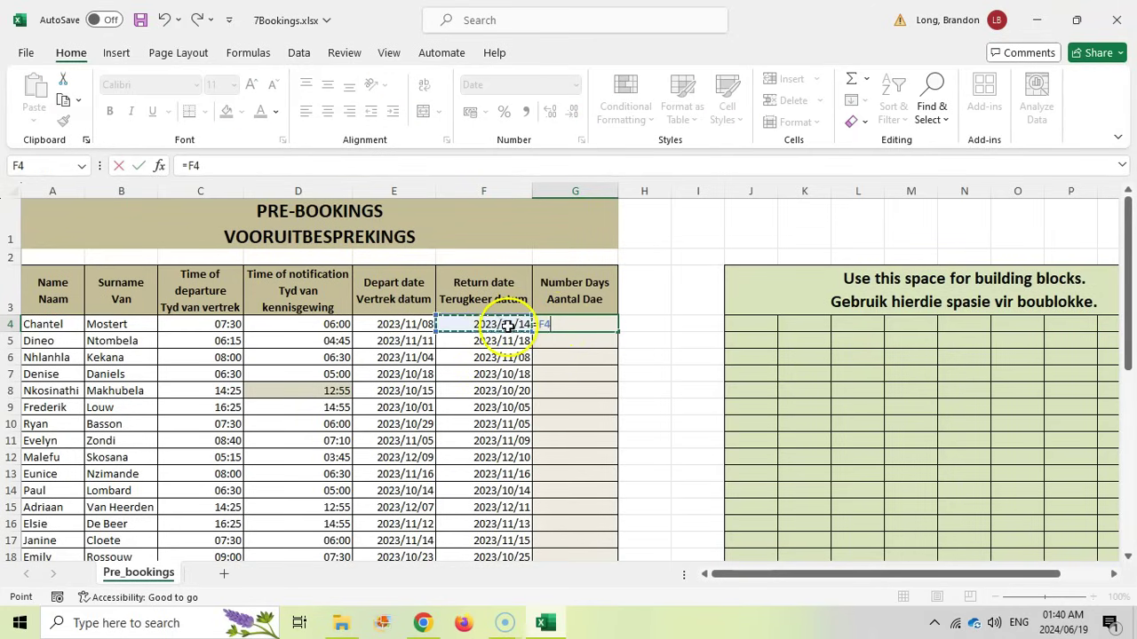
{"action": "type", "text": "-"}
{"action": "left_click", "coordinate": [396, 325]}
{"action": "key", "text": "Return"}
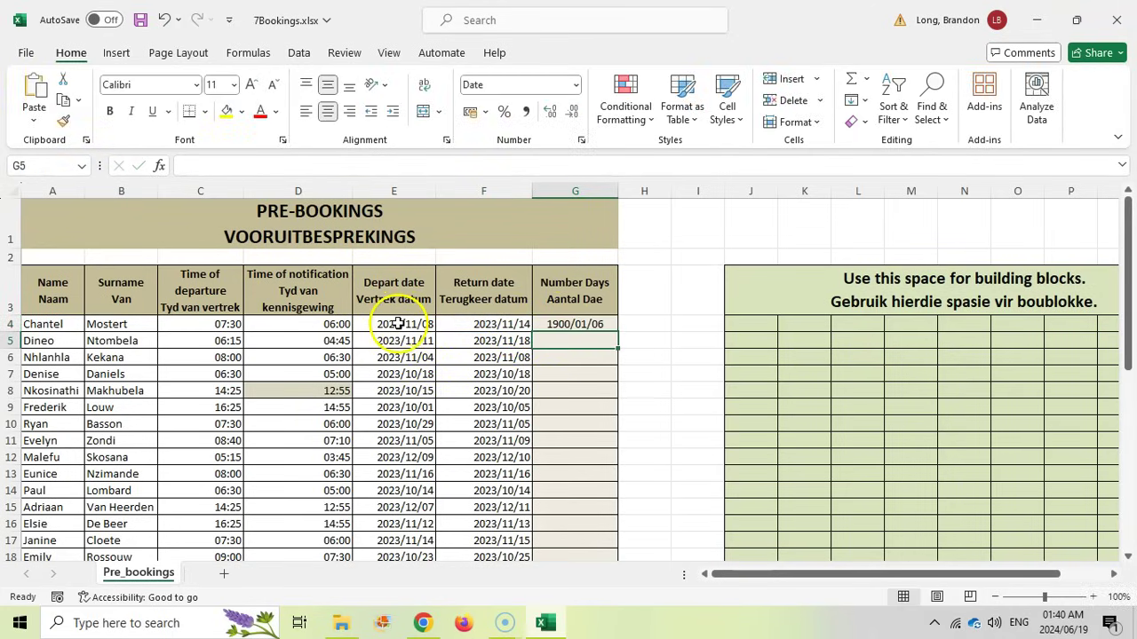
Format the first client's day-count cell G4 with the Number format.
{"action": "left_click", "coordinate": [586, 324]}
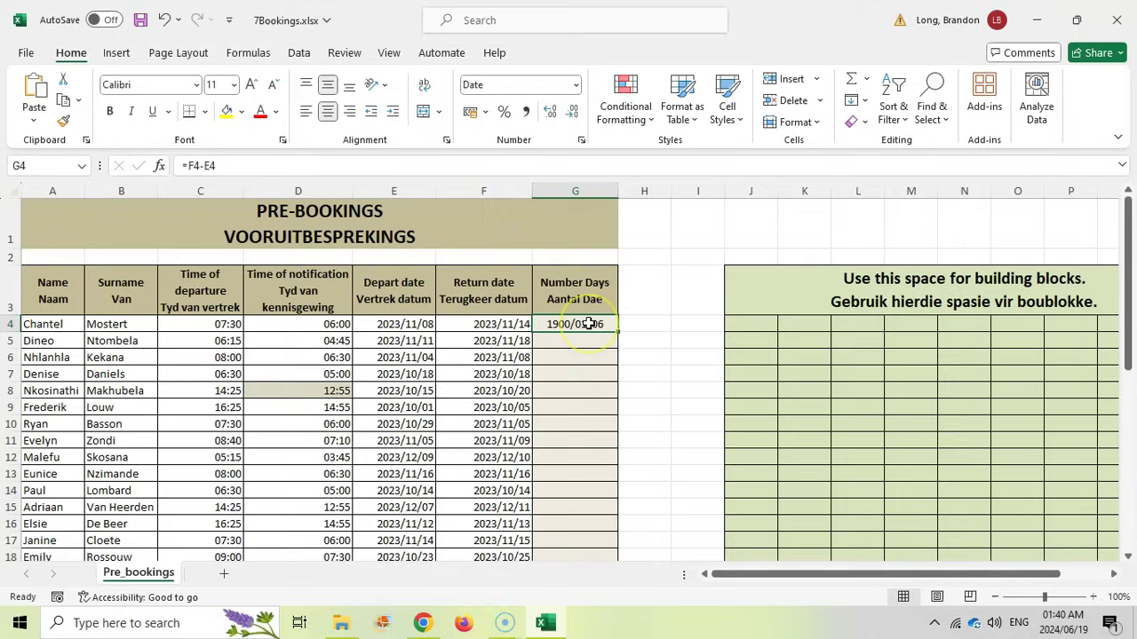
{"action": "left_click", "coordinate": [590, 323]}
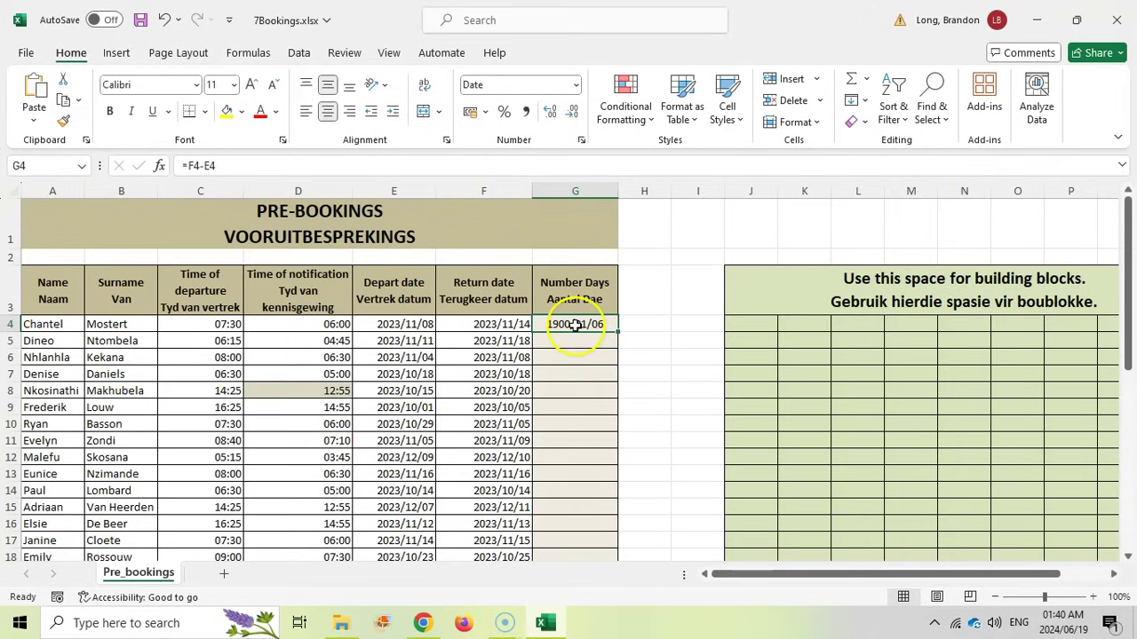
{"action": "left_click", "coordinate": [575, 88]}
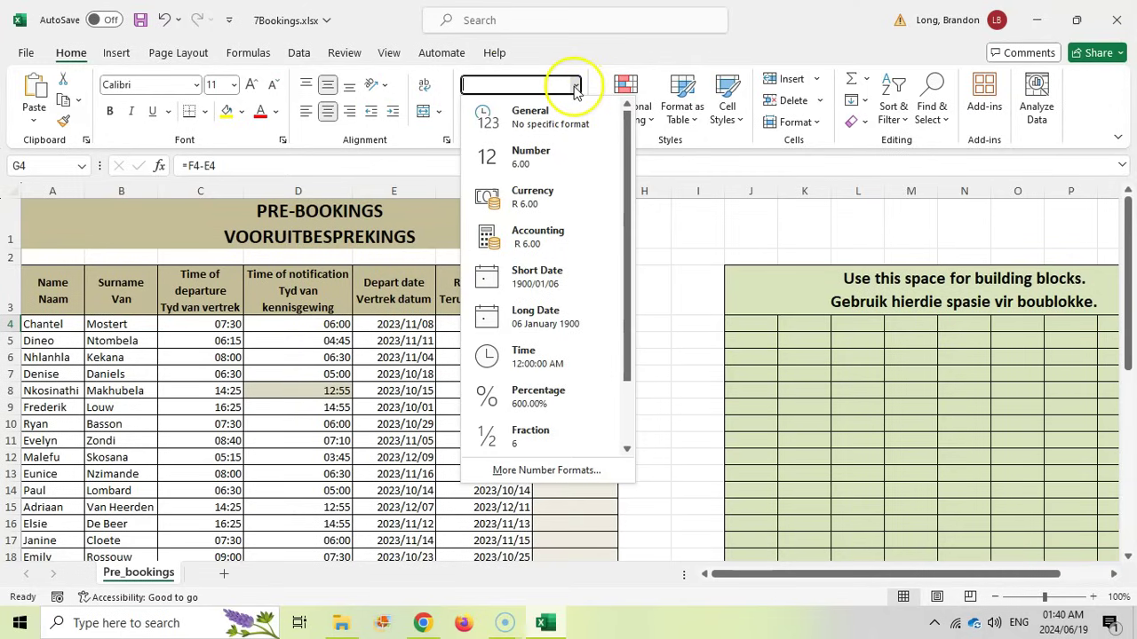
{"action": "left_click", "coordinate": [552, 157]}
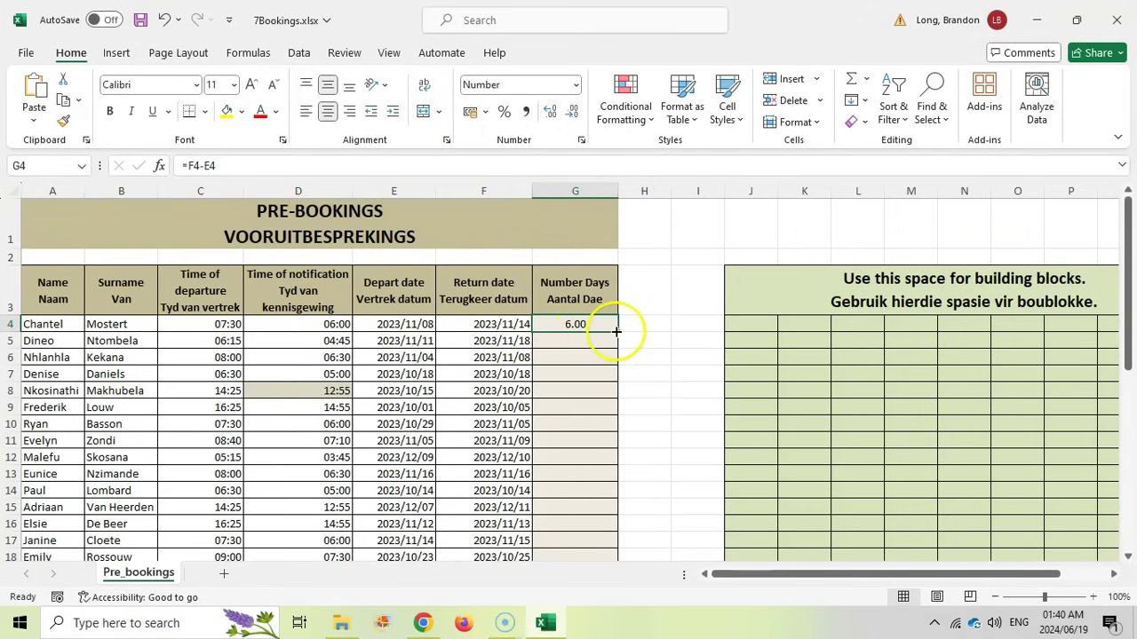
Fill the G4 day-count formula down the Number Days column to the last client in G38.
{"action": "left_click", "coordinate": [422, 622]}
{"action": "left_click", "coordinate": [545, 622]}
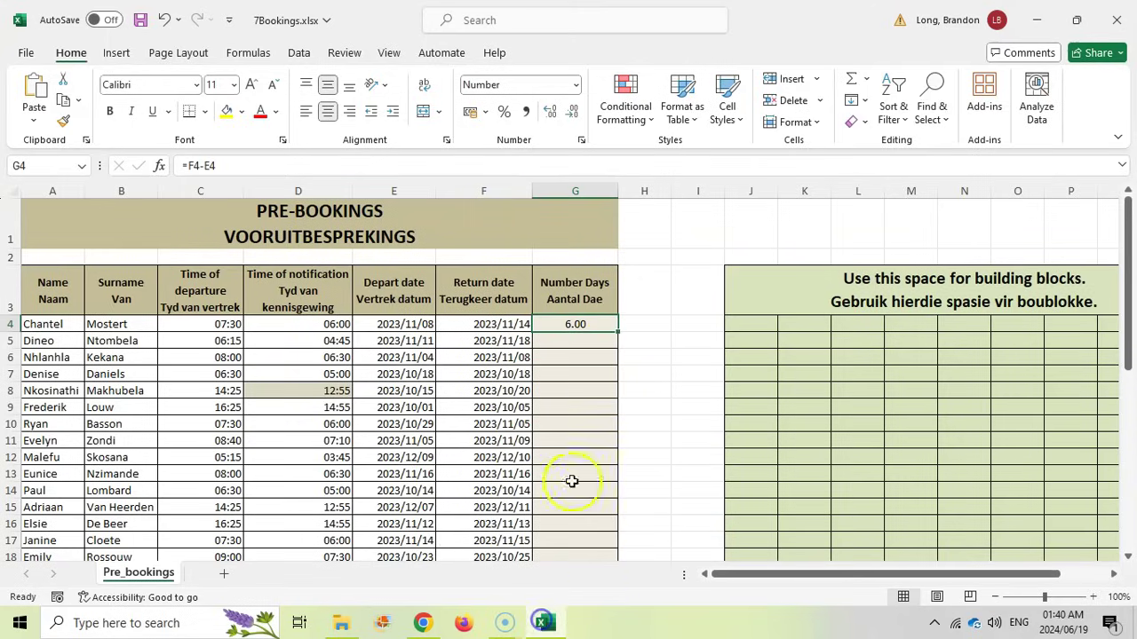
{"action": "left_click_drag", "start_coordinate": [617, 332], "coordinate": [600, 533]}
{"action": "scroll", "coordinate": [583, 335], "scroll_direction": "up", "scroll_amount": 6}
{"action": "scroll", "coordinate": [583, 335], "scroll_direction": "down", "scroll_amount": 6}
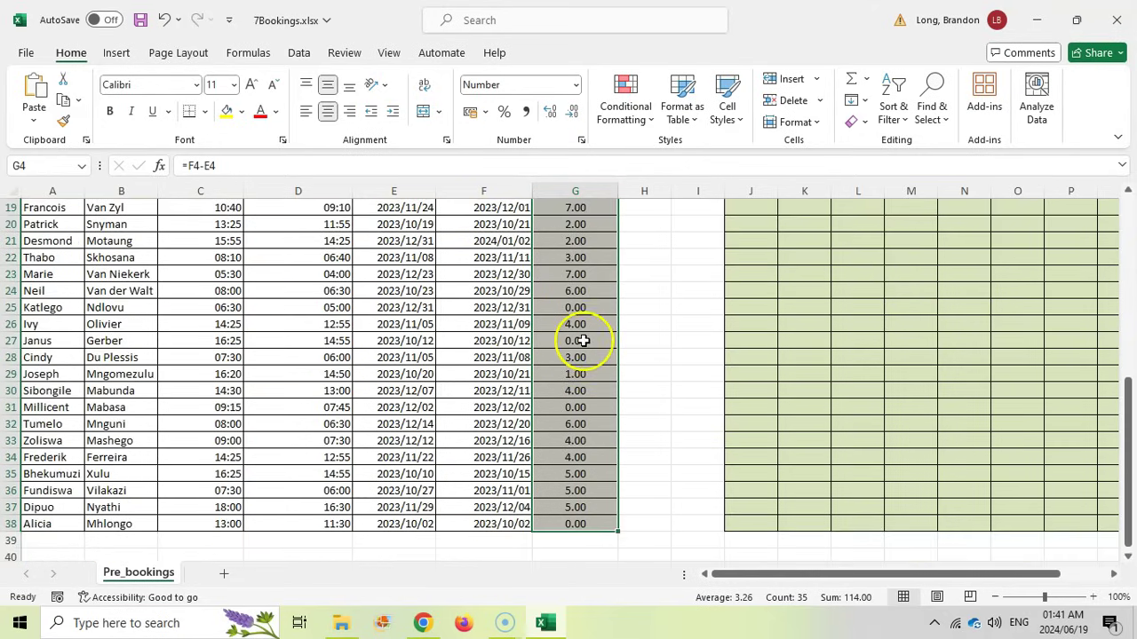
Check the calculated day counts against the depart and return dates in rows 38, 6 and 4.
{"action": "left_click", "coordinate": [388, 524]}
{"action": "left_click", "coordinate": [493, 524]}
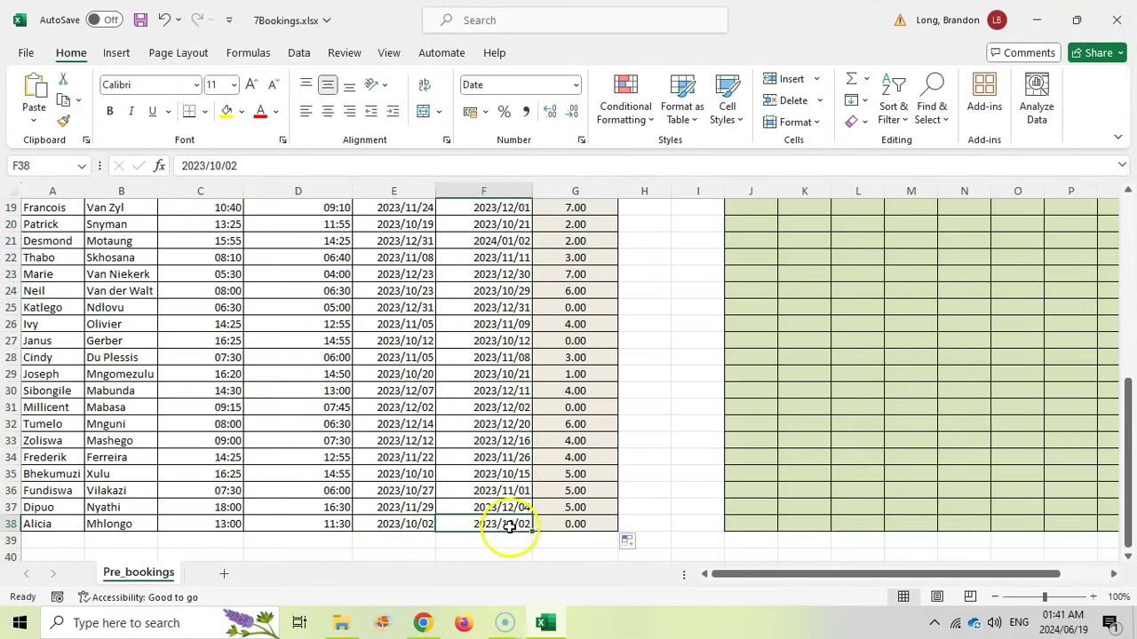
{"action": "left_click", "coordinate": [591, 525]}
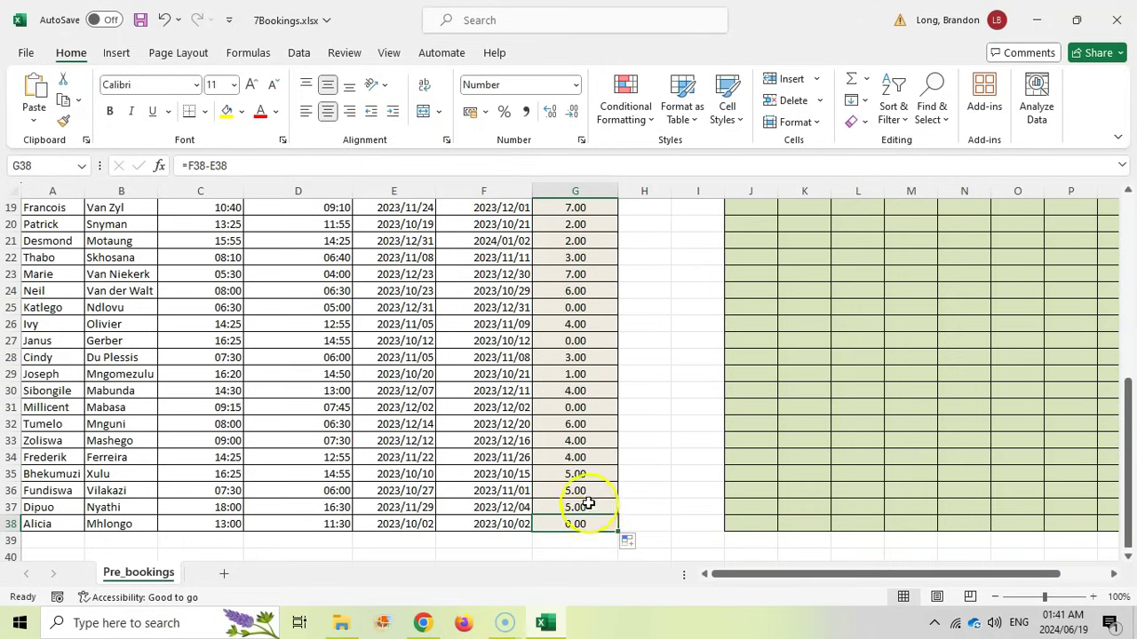
{"action": "scroll", "coordinate": [588, 503], "scroll_direction": "up", "scroll_amount": 6}
{"action": "left_click", "coordinate": [393, 357]}
{"action": "left_click", "coordinate": [529, 357]}
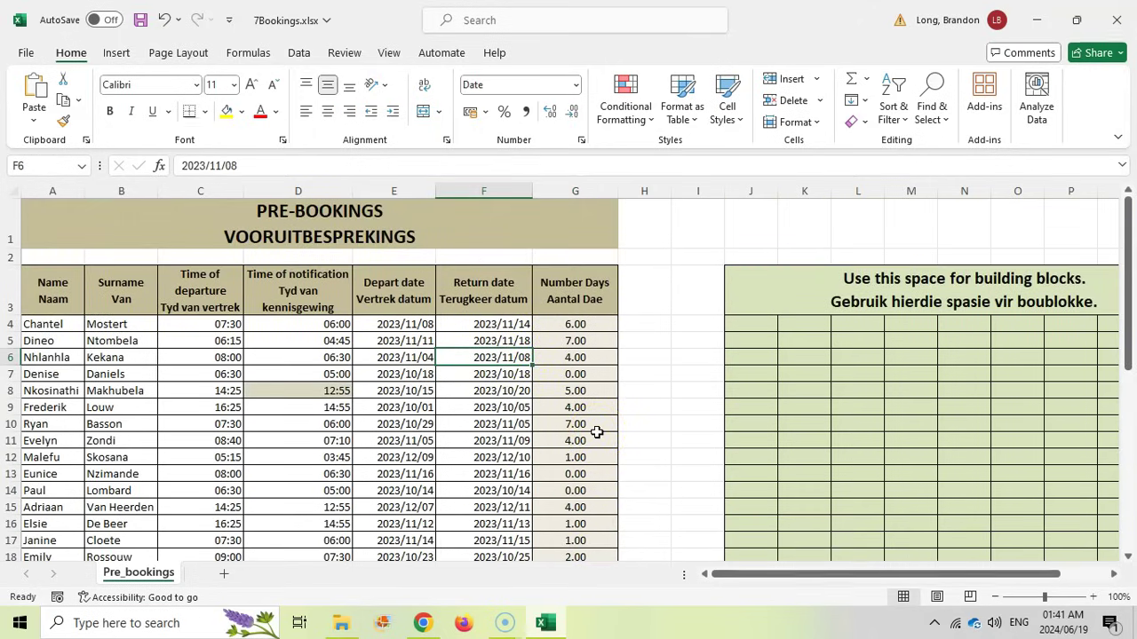
{"action": "left_click", "coordinate": [484, 325]}
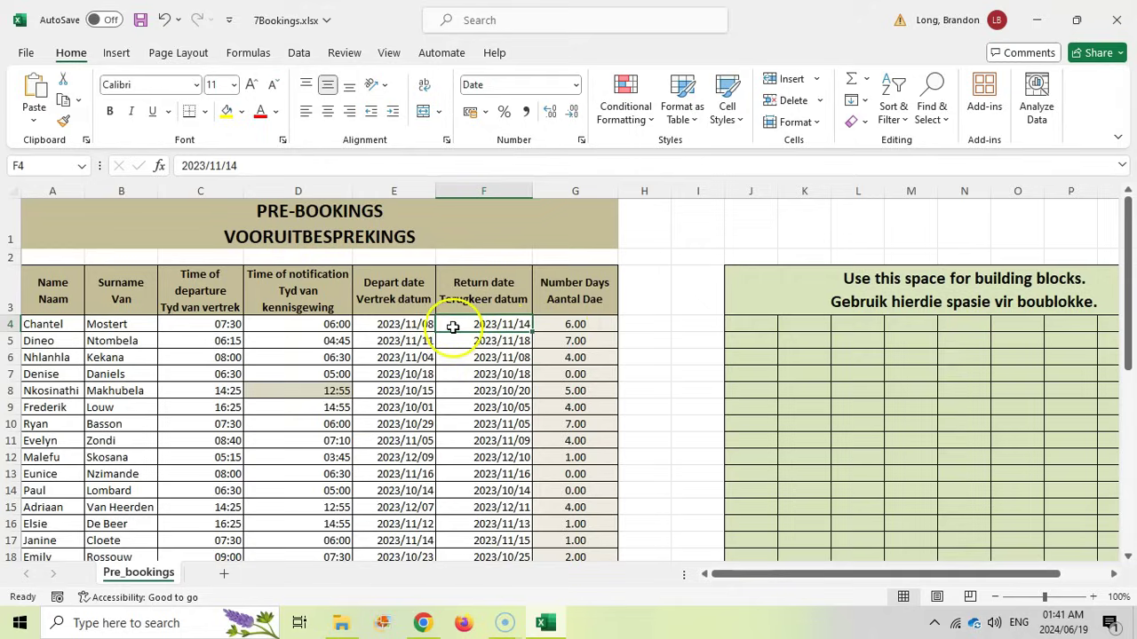
{"action": "left_click", "coordinate": [410, 325]}
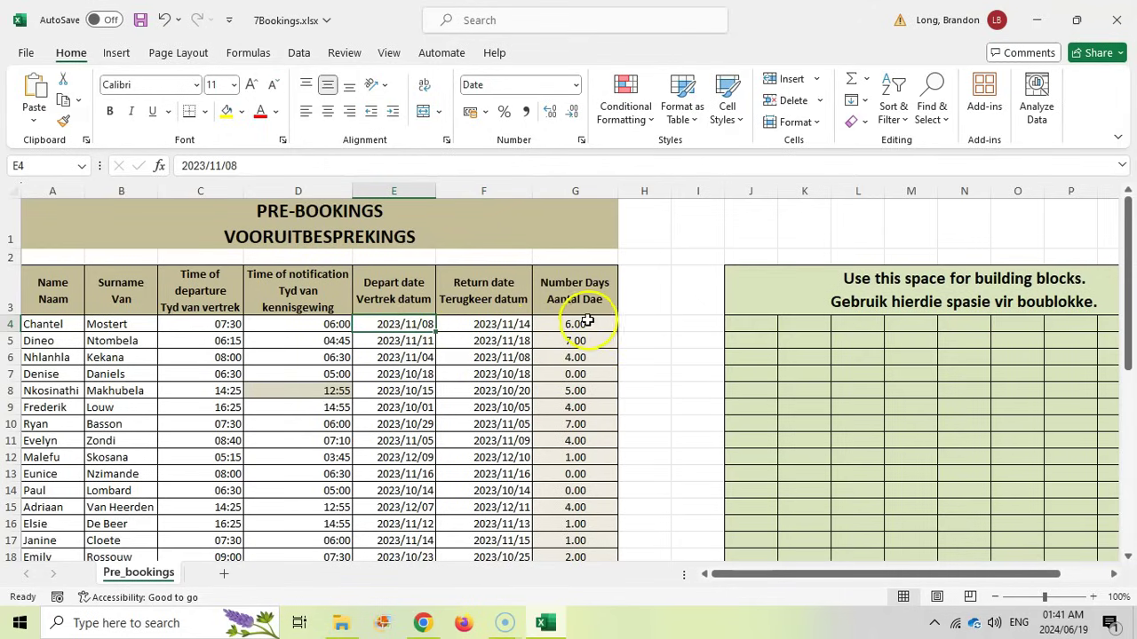
{"action": "left_click", "coordinate": [495, 324]}
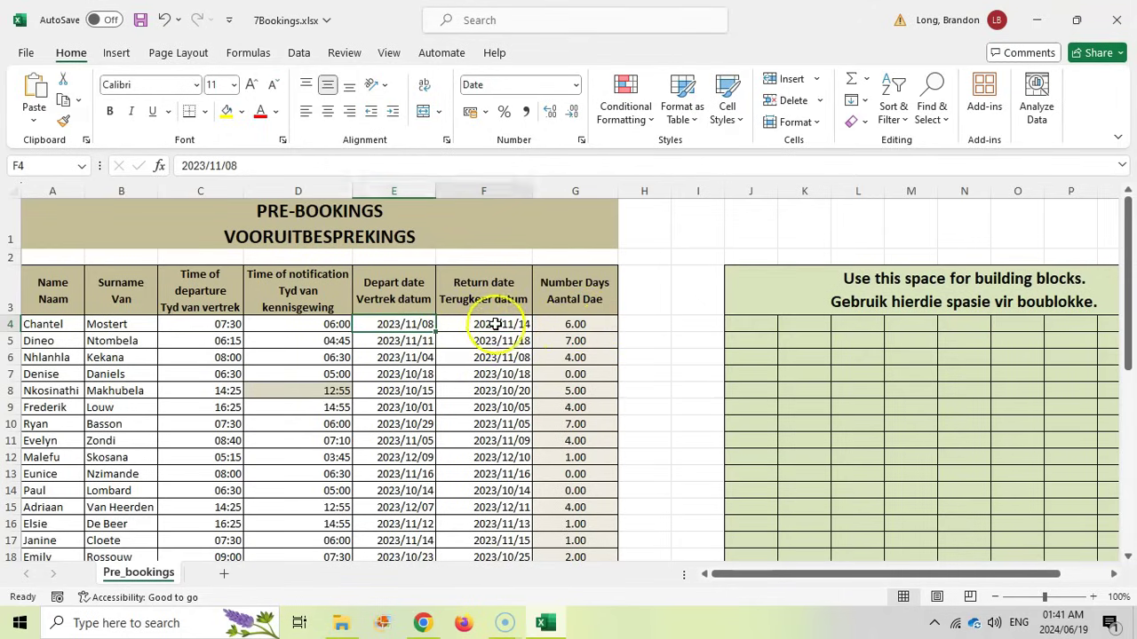
{"action": "left_click", "coordinate": [406, 328]}
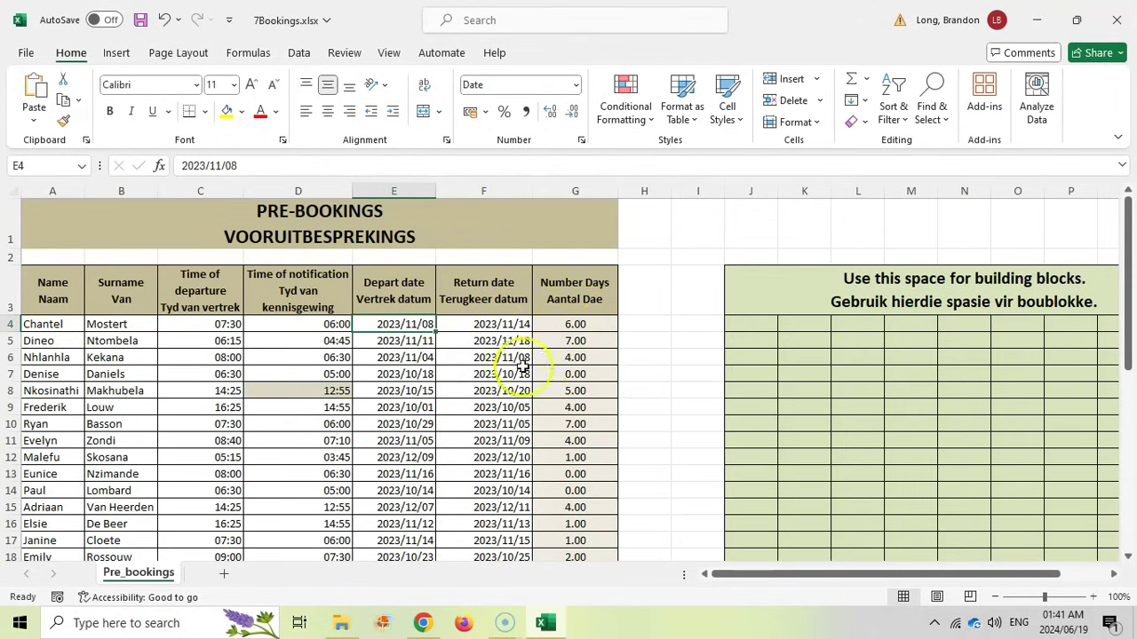
Read Question 7.2.3 in the exam paper, and show the 7Bookings worksheet in Page Break Preview.
{"action": "key", "text": "alt+Tab"}
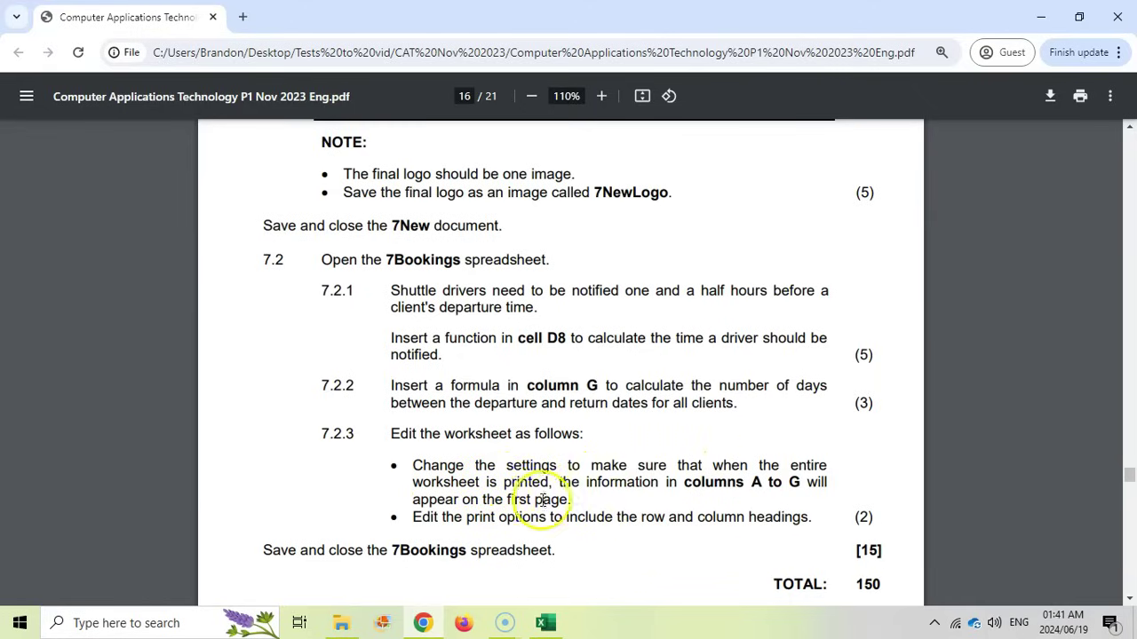
{"action": "left_click", "coordinate": [545, 621]}
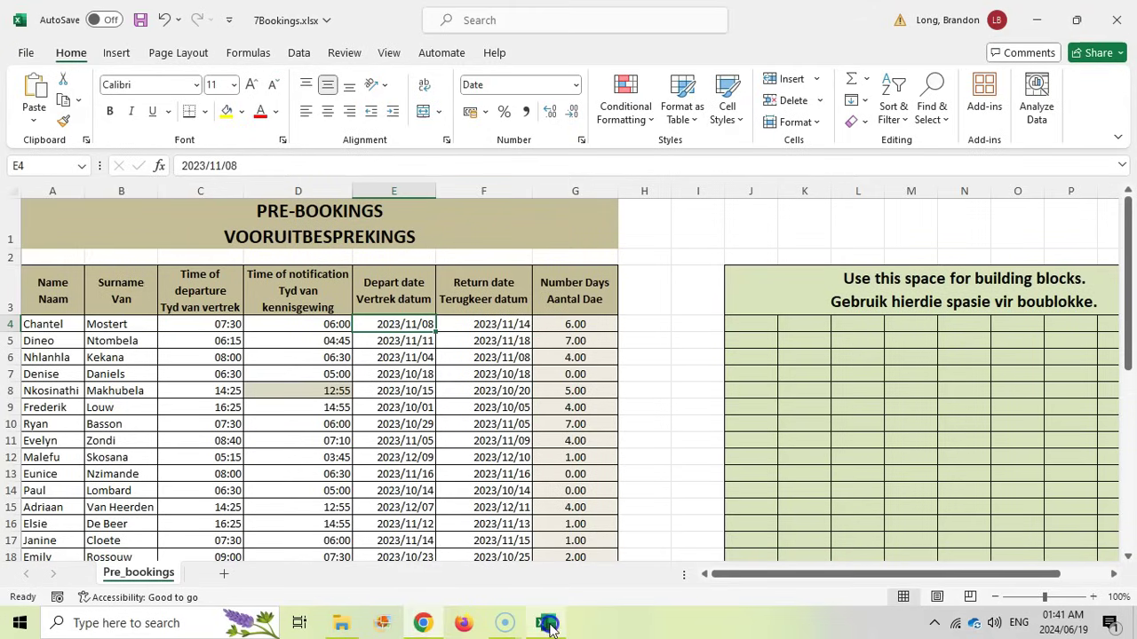
{"action": "left_click", "coordinate": [28, 54]}
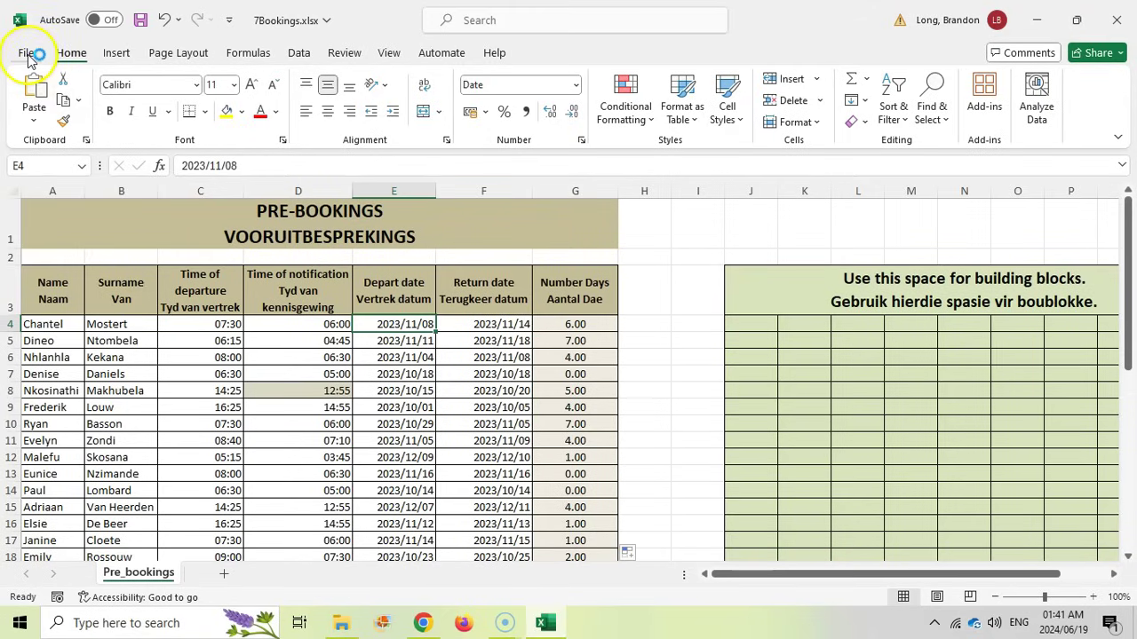
{"action": "left_click", "coordinate": [970, 597]}
{"action": "key", "text": "alt+Tab"}
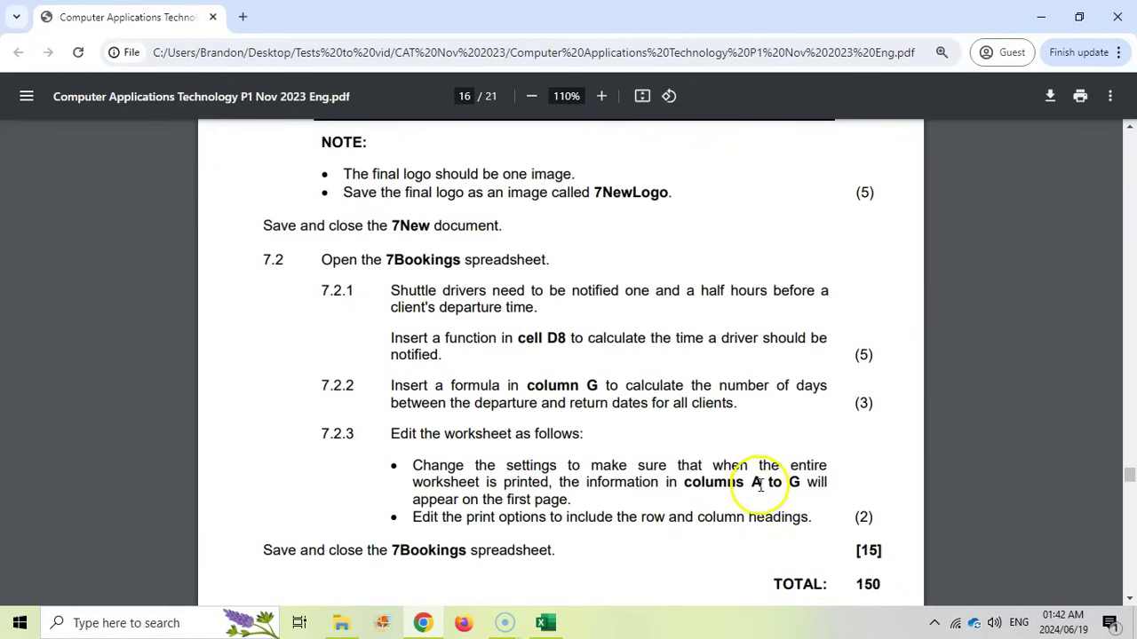
{"action": "left_click", "coordinate": [548, 624]}
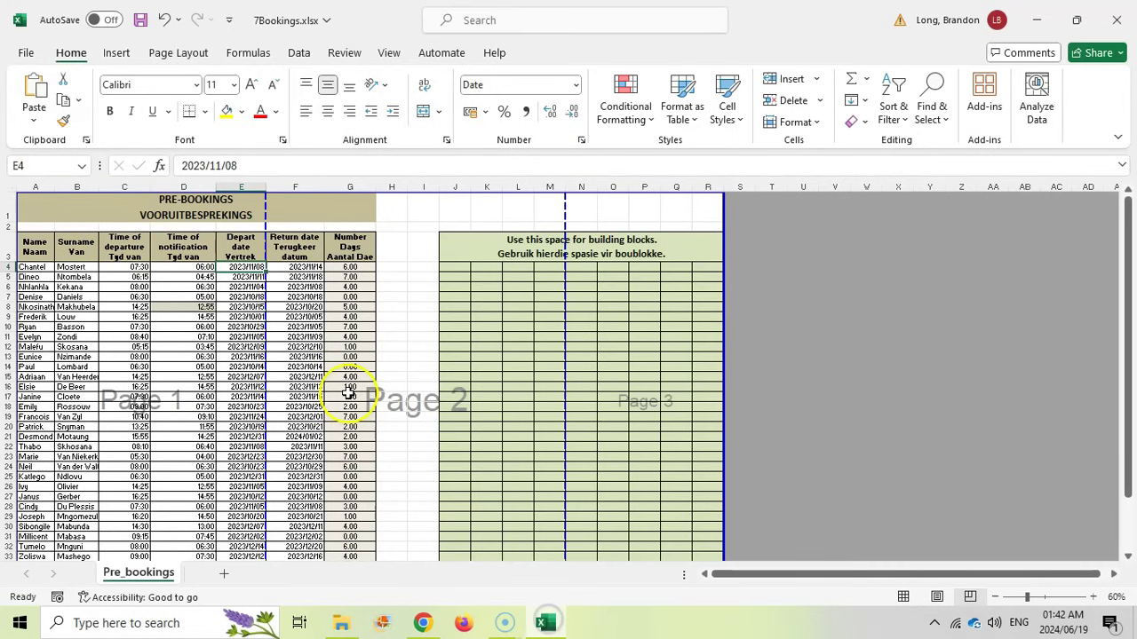
Move the first vertical page break to the edge after column G so columns A to G fit on the first page.
{"action": "scroll", "coordinate": [355, 390], "scroll_direction": "down", "scroll_amount": 1}
{"action": "scroll", "coordinate": [317, 464], "scroll_direction": "up", "scroll_amount": 1}
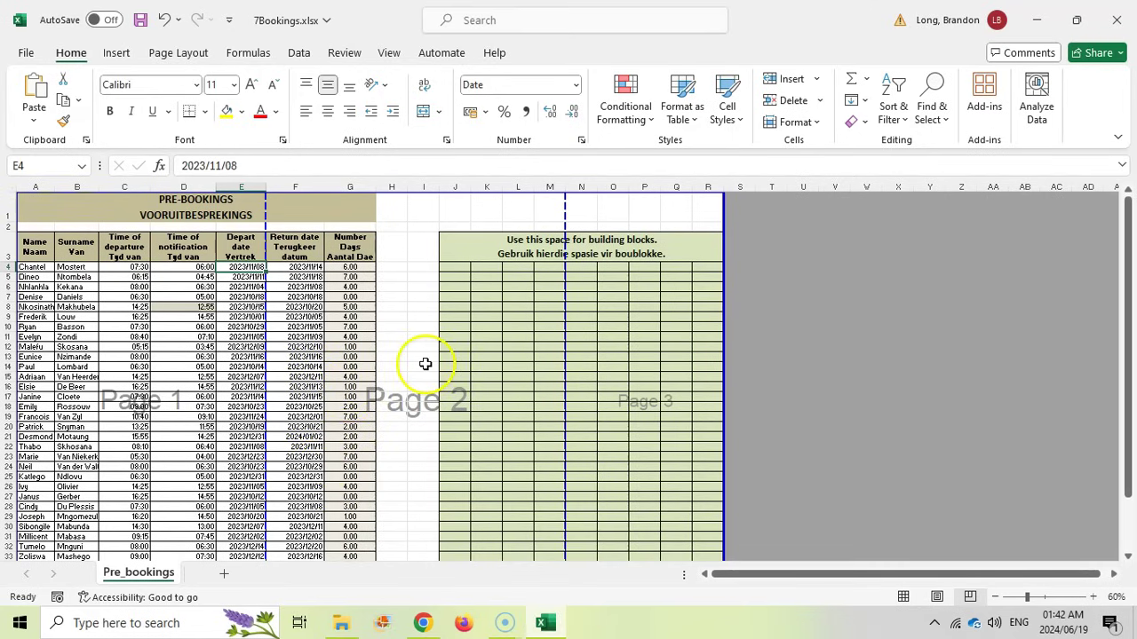
{"action": "left_click_drag", "start_coordinate": [305, 233], "coordinate": [375, 408]}
{"action": "scroll", "coordinate": [396, 383], "scroll_direction": "down", "scroll_amount": 2}
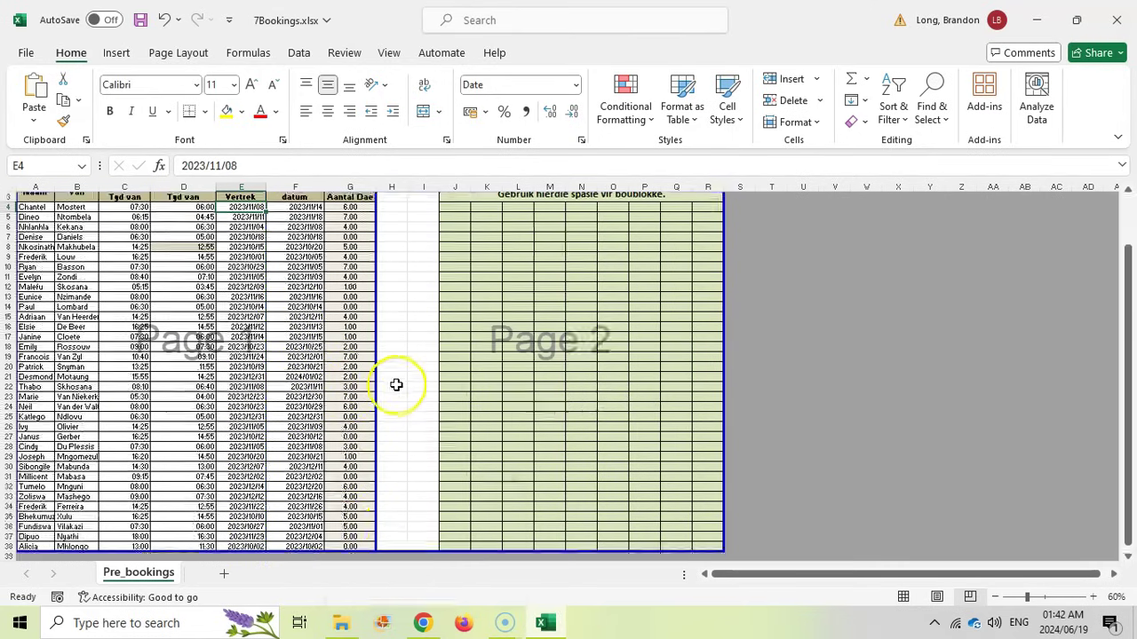
{"action": "scroll", "coordinate": [396, 383], "scroll_direction": "up", "scroll_amount": 2}
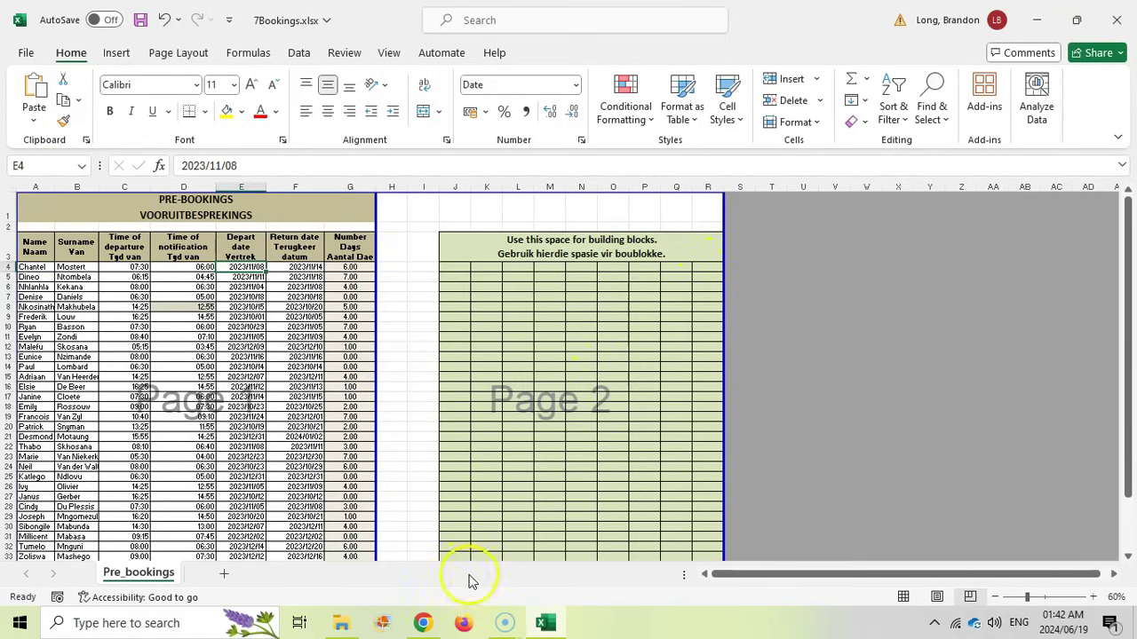
Check the print options required in the exam paper, and set the worksheet to print row and column headings.
{"action": "left_click", "coordinate": [423, 622]}
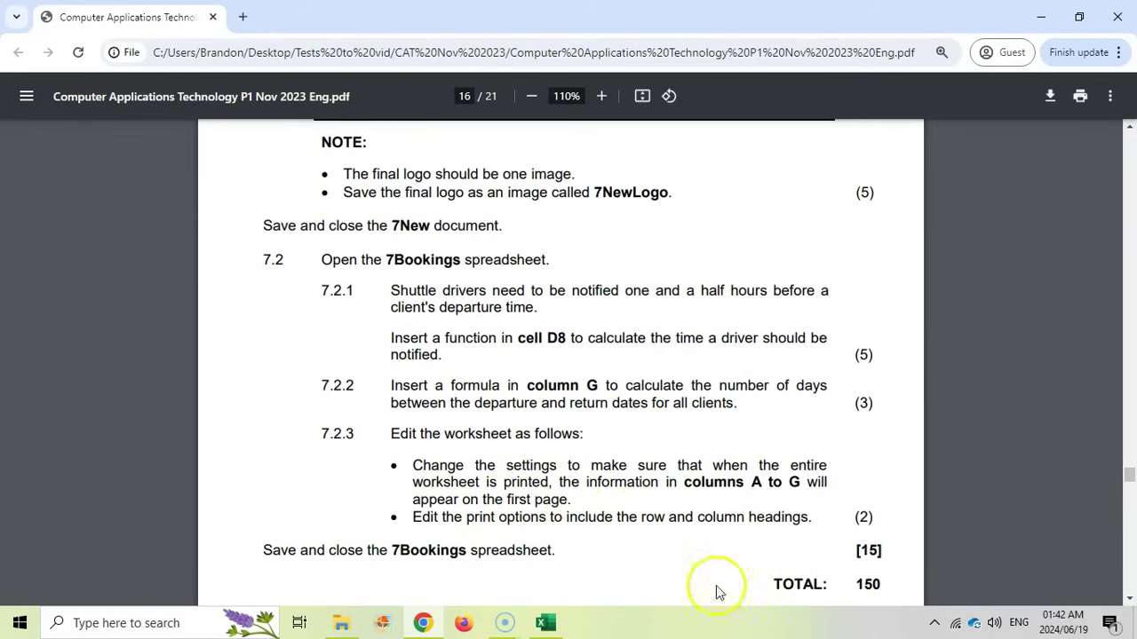
{"action": "left_click", "coordinate": [546, 624]}
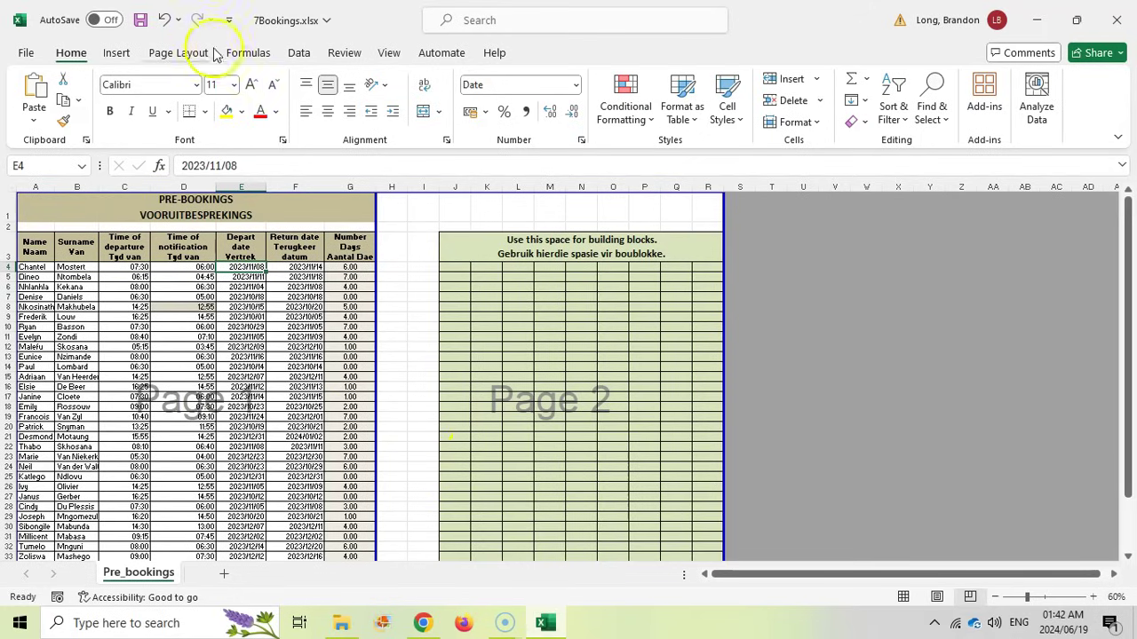
{"action": "left_click", "coordinate": [178, 53]}
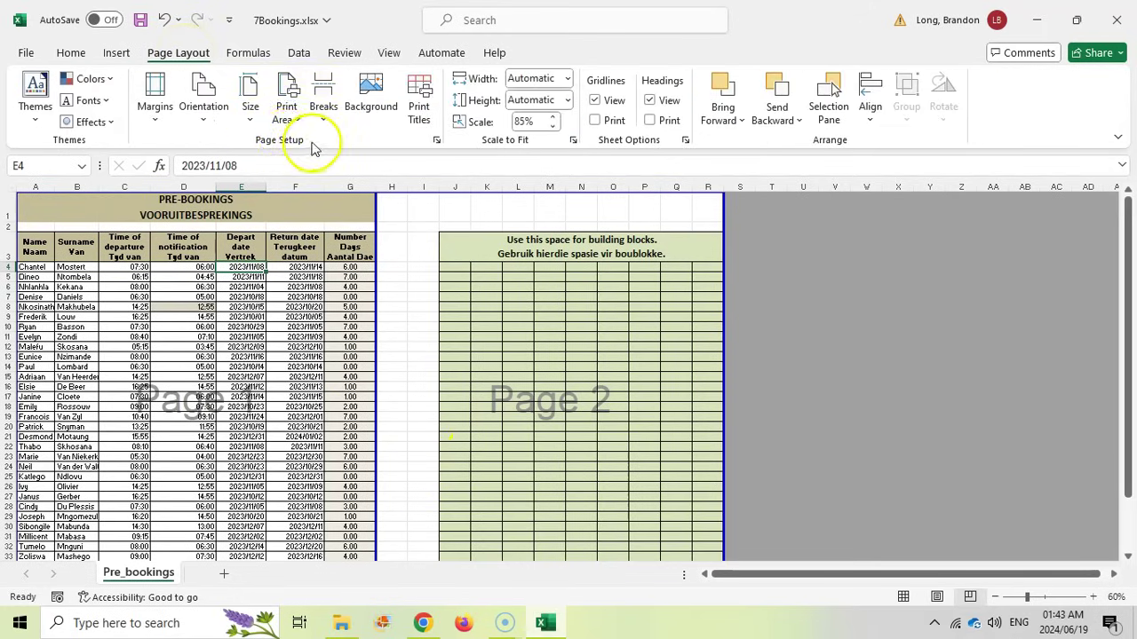
{"action": "left_click", "coordinate": [437, 142]}
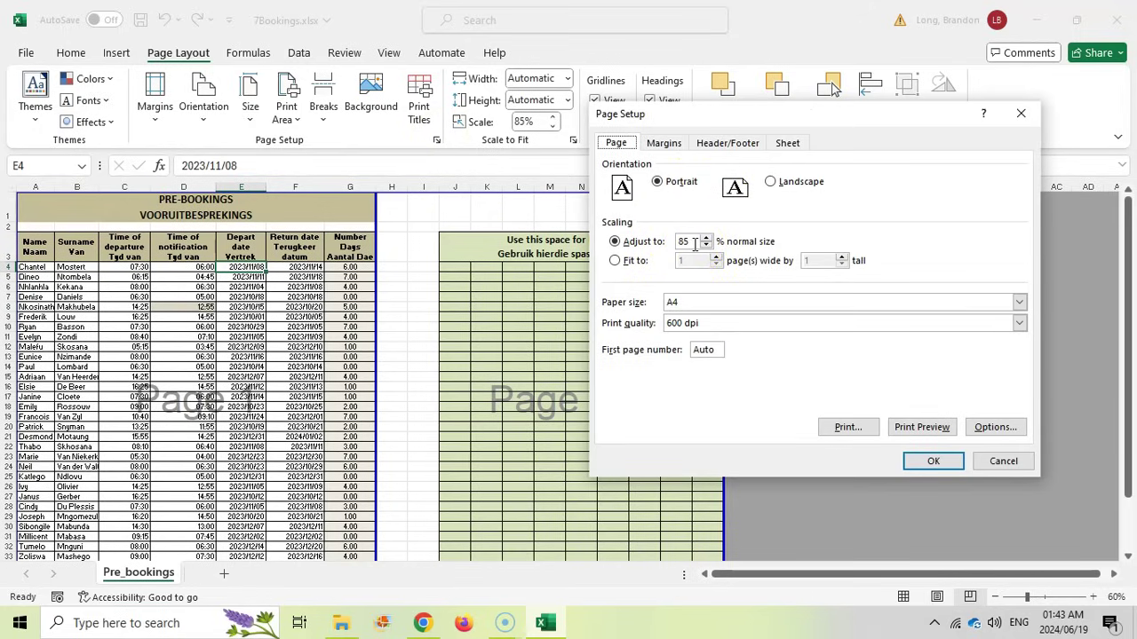
{"action": "left_click", "coordinate": [788, 143]}
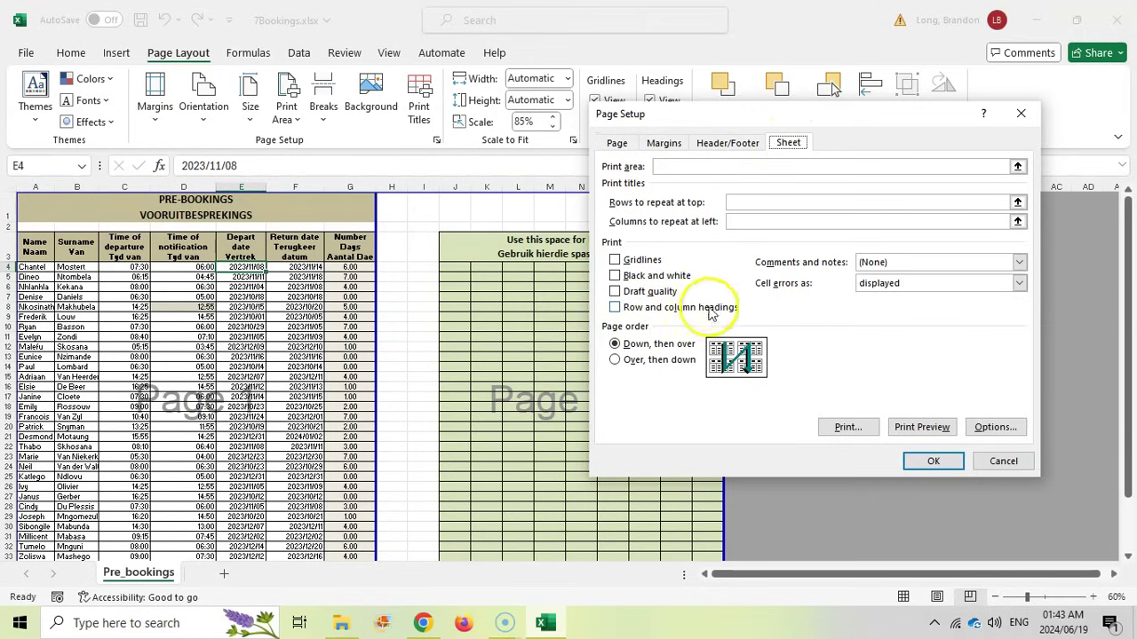
{"action": "left_click", "coordinate": [423, 623]}
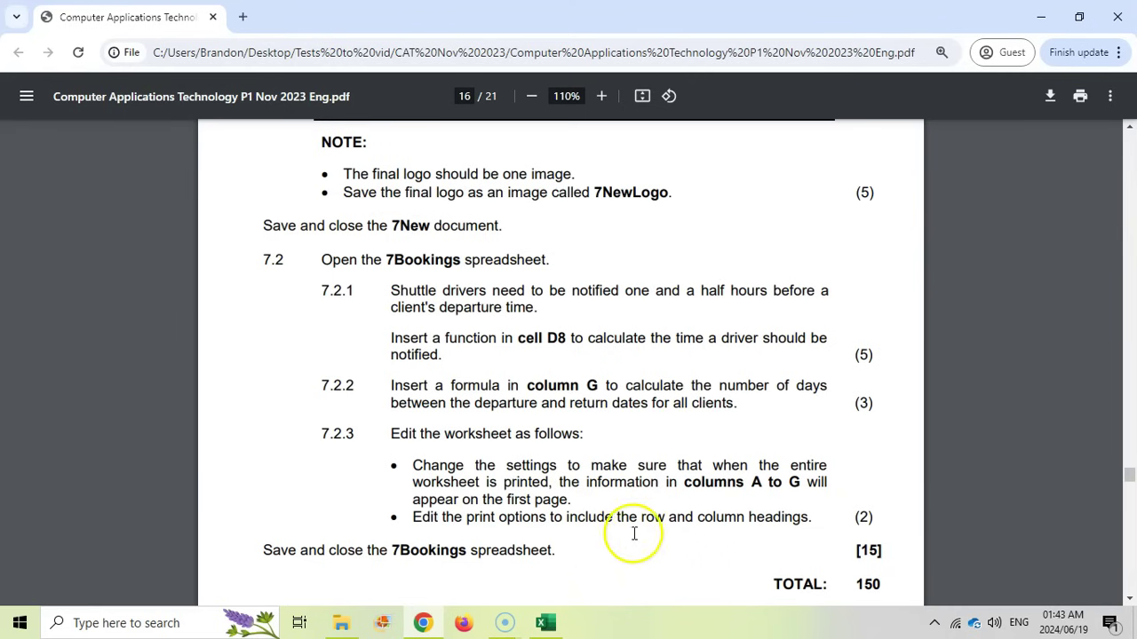
{"action": "left_click", "coordinate": [547, 622]}
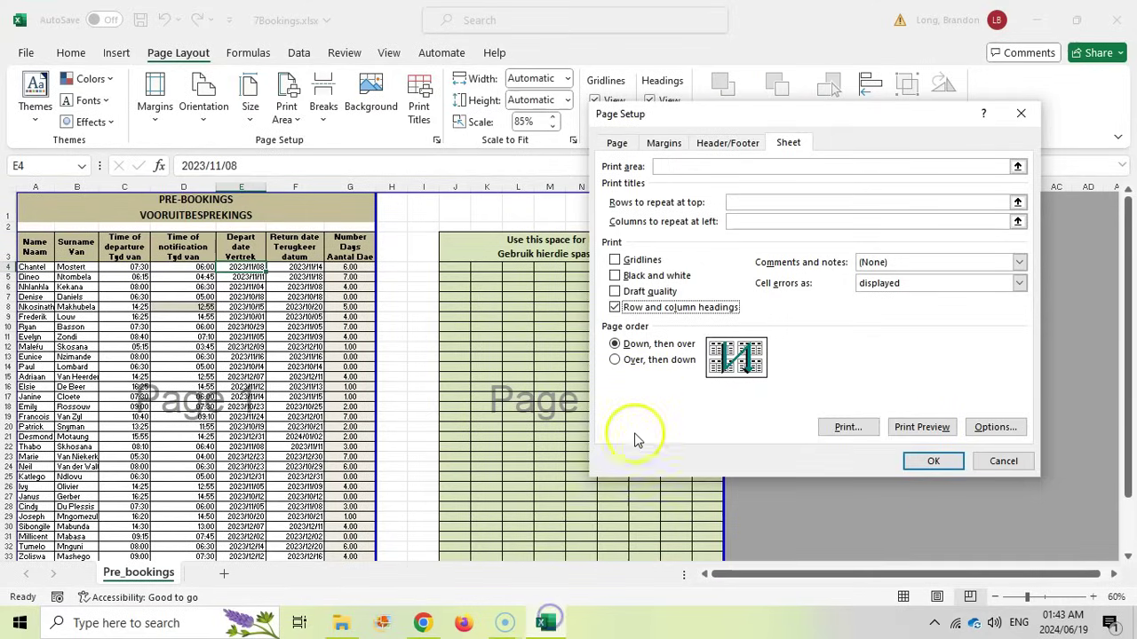
{"action": "left_click", "coordinate": [930, 463]}
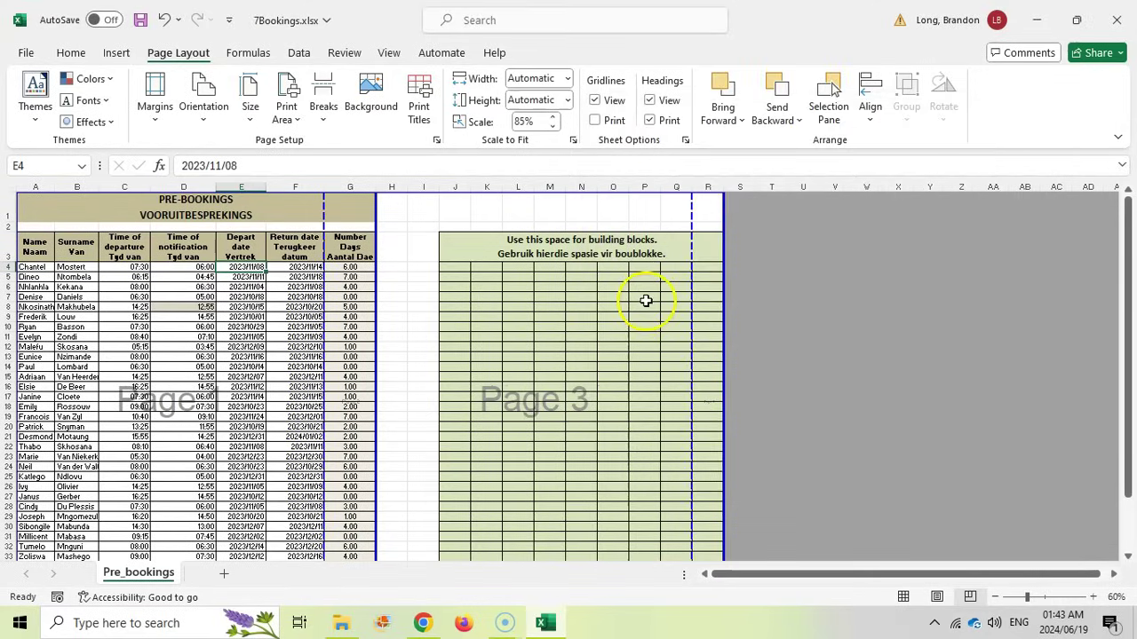
Remove the automatic page break before column G by extending page 1 through column G, and check both pages in the print preview.
{"action": "left_click_drag", "start_coordinate": [323, 216], "coordinate": [385, 236]}
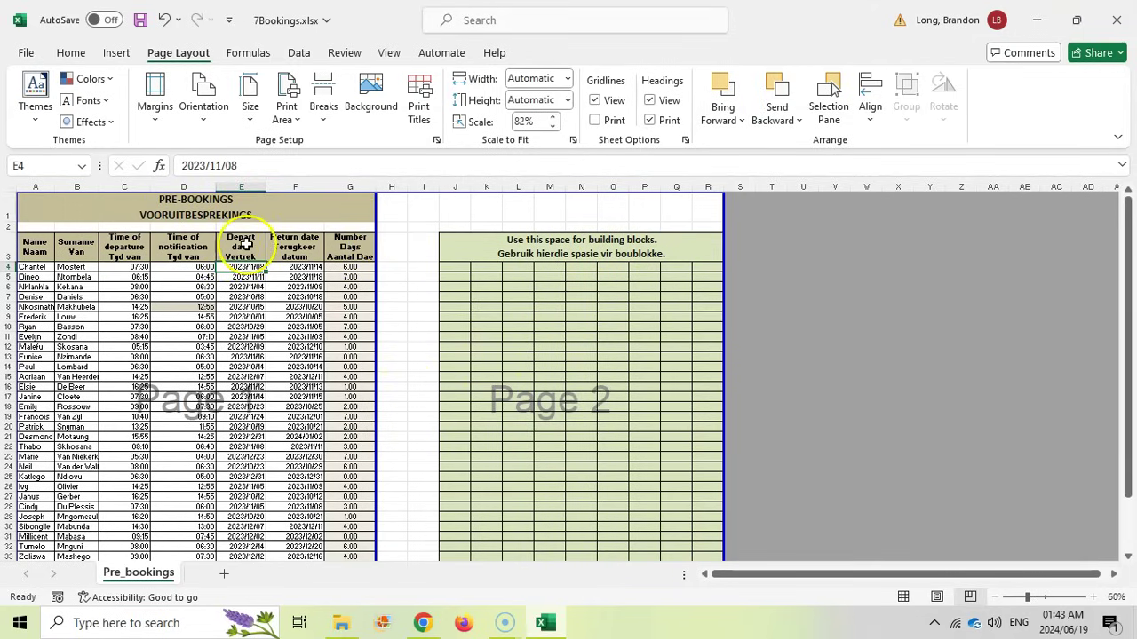
{"action": "left_click", "coordinate": [32, 54]}
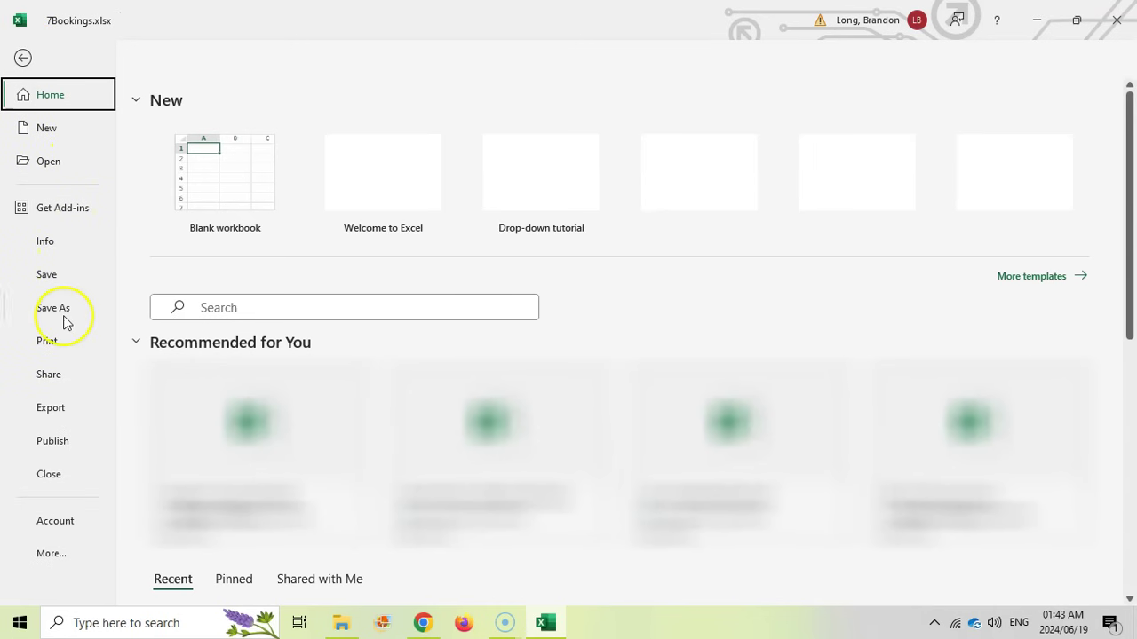
{"action": "left_click", "coordinate": [48, 342]}
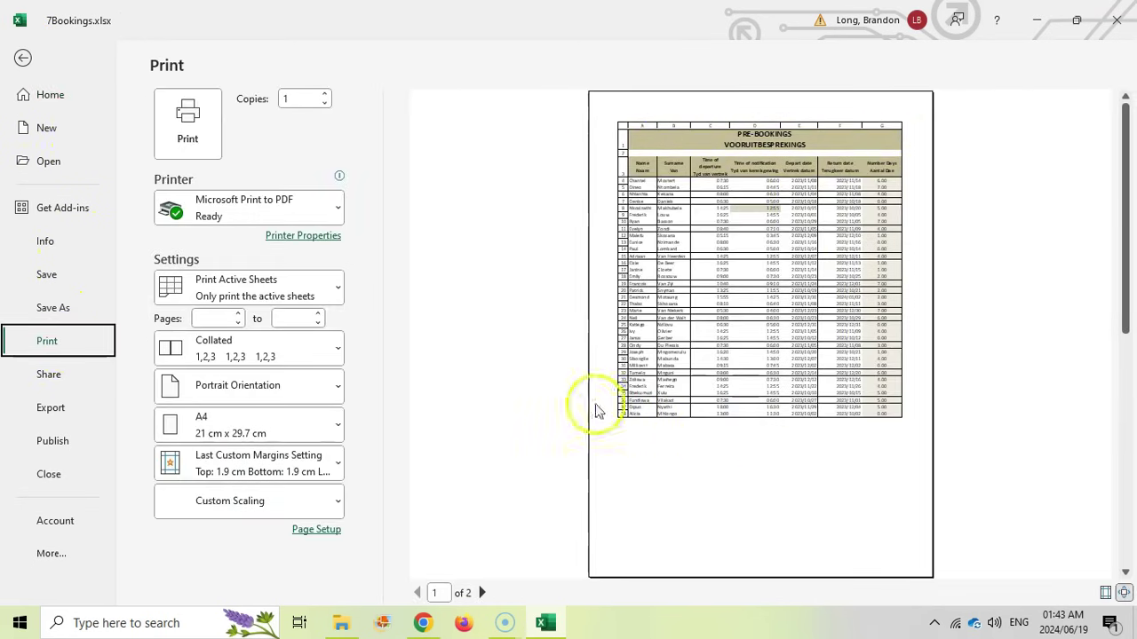
{"action": "left_click", "coordinate": [481, 593]}
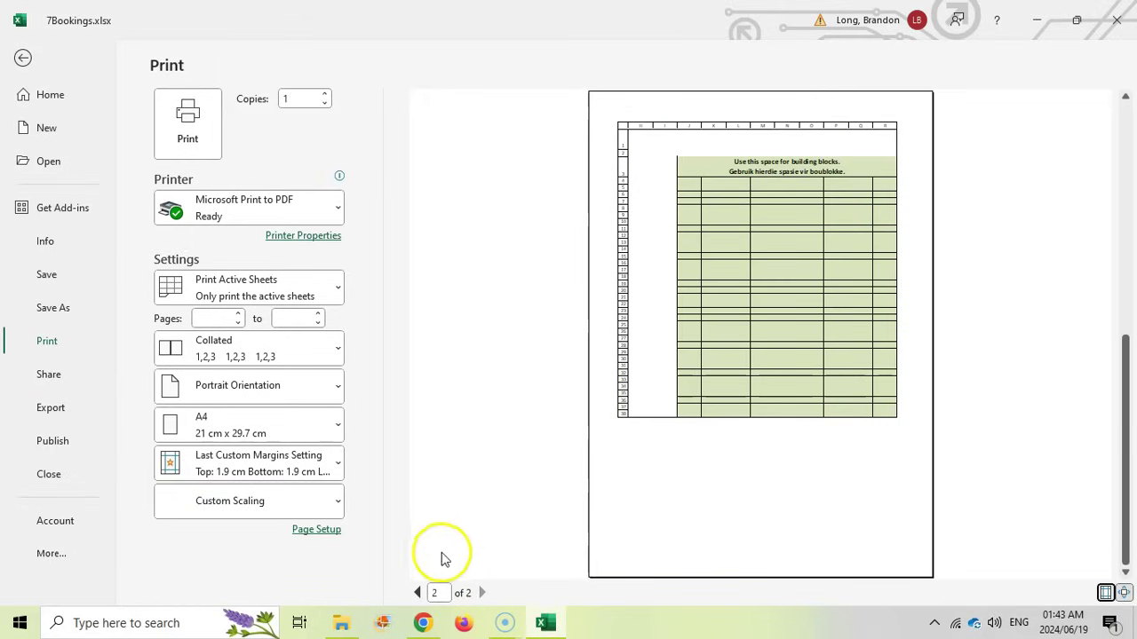
{"action": "left_click", "coordinate": [417, 592]}
{"action": "left_click", "coordinate": [23, 58]}
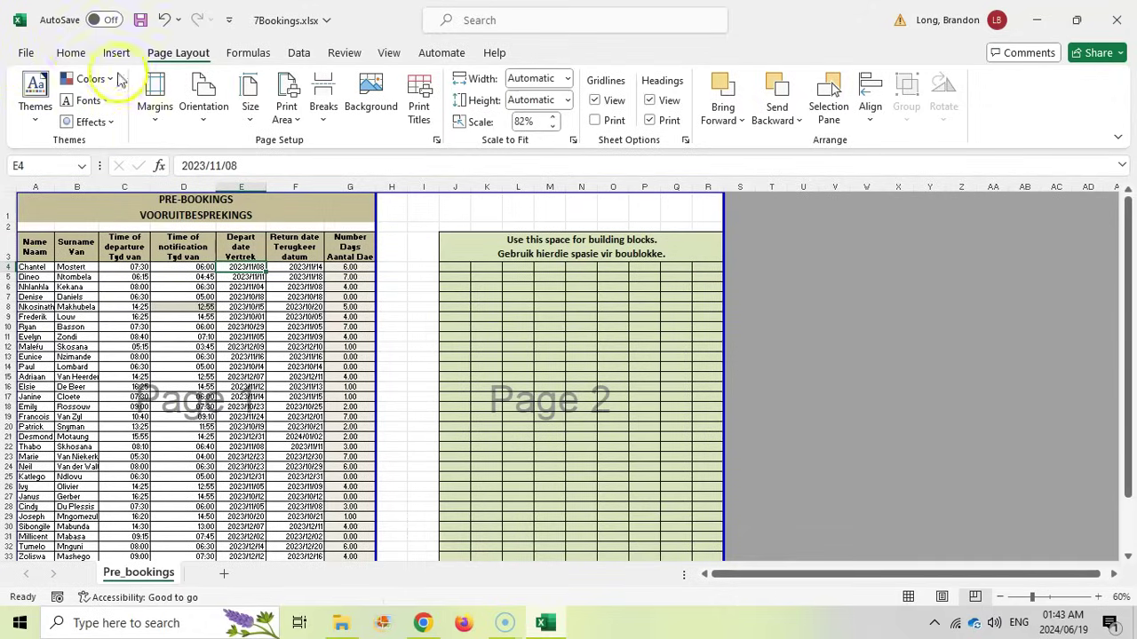
Switch to the exam paper and review the remaining Question 7.2 instructions.
{"action": "key", "text": "alt+Tab"}
{"action": "scroll", "coordinate": [472, 474], "scroll_direction": "down", "scroll_amount": 5}
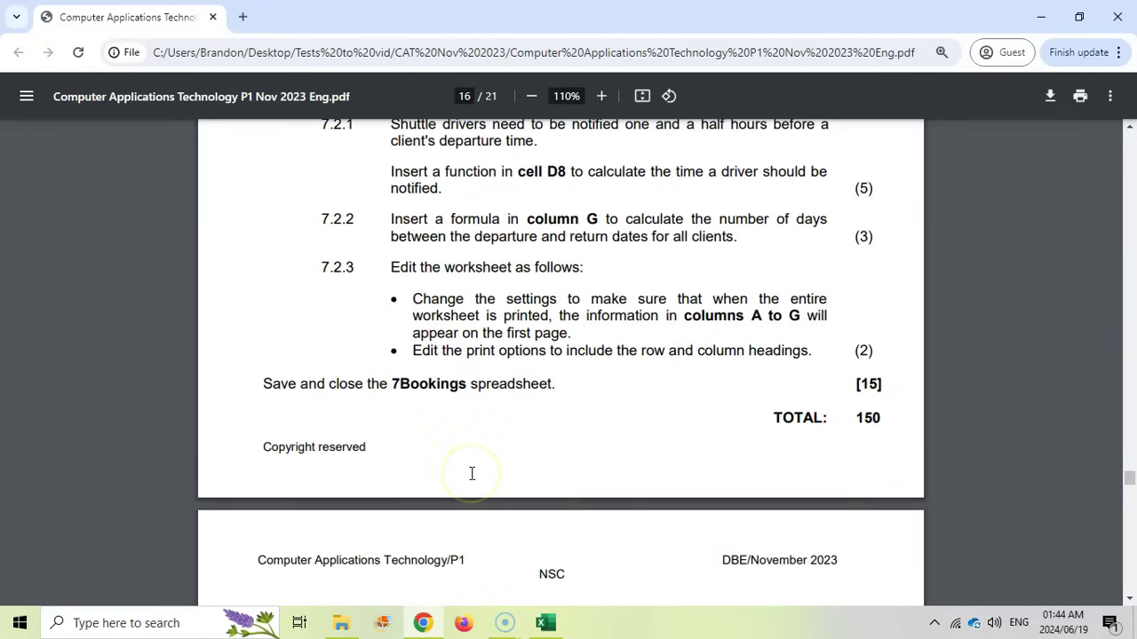
{"action": "scroll", "coordinate": [472, 473], "scroll_direction": "up", "scroll_amount": 2}
{"action": "left_click", "coordinate": [401, 300]}
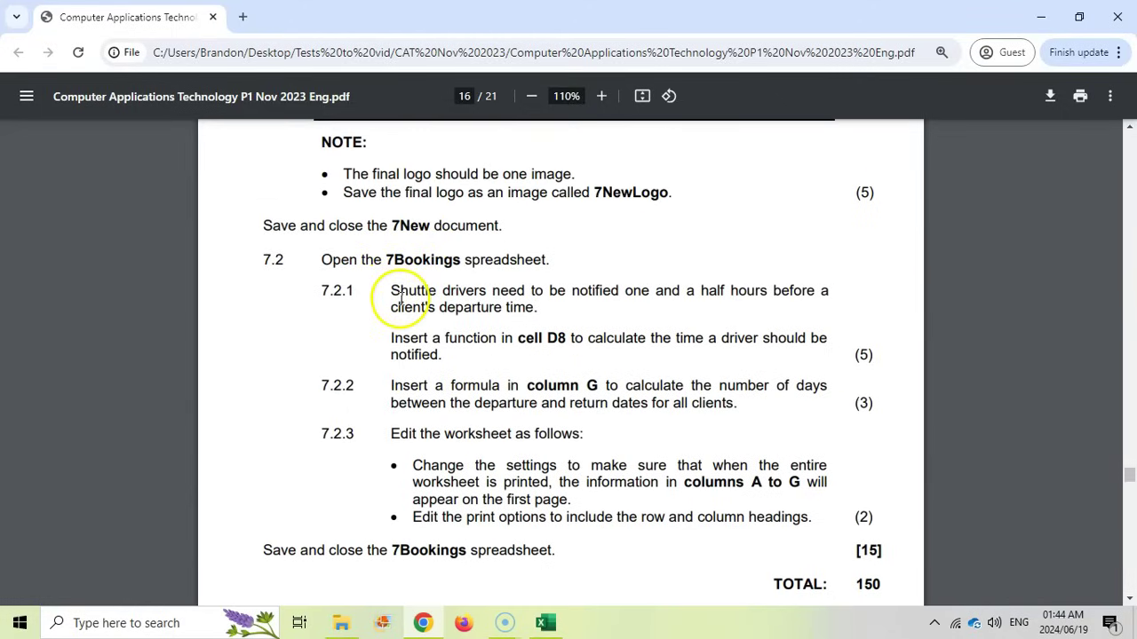